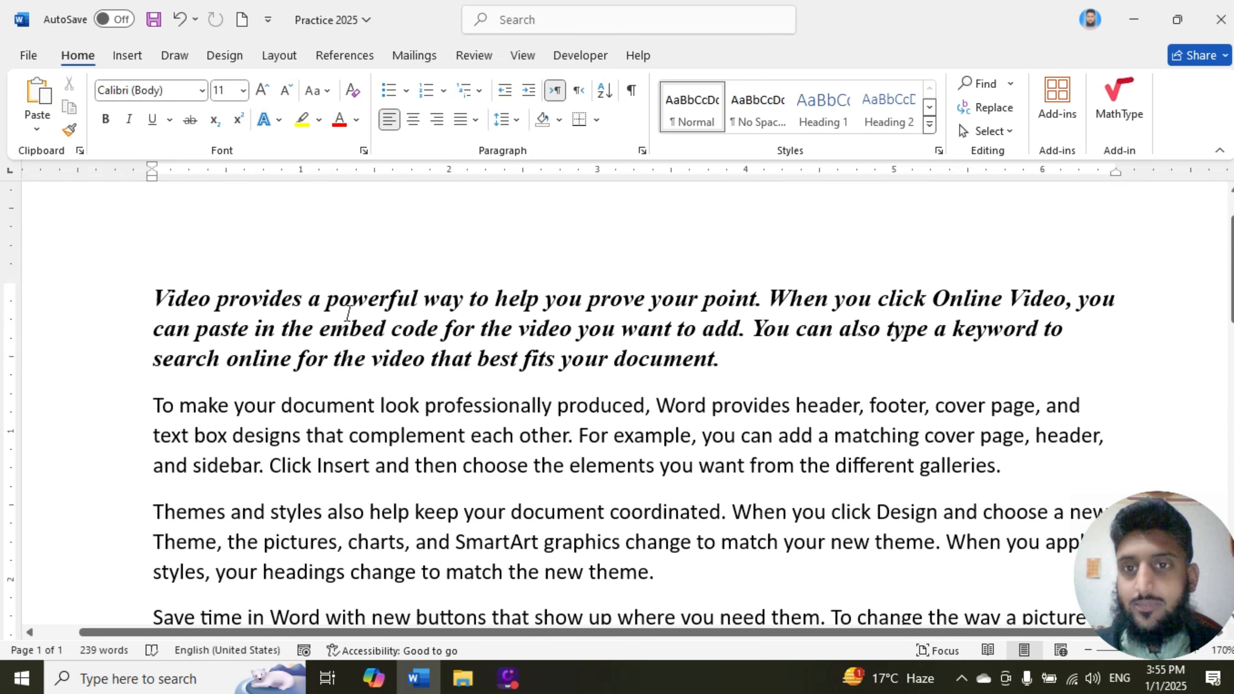
Step: Change the font color of the opening bold italic paragraph to the standard dark blue
{"action": "scroll", "coordinate": [350, 315], "scroll_direction": "up", "scroll_amount": 1}
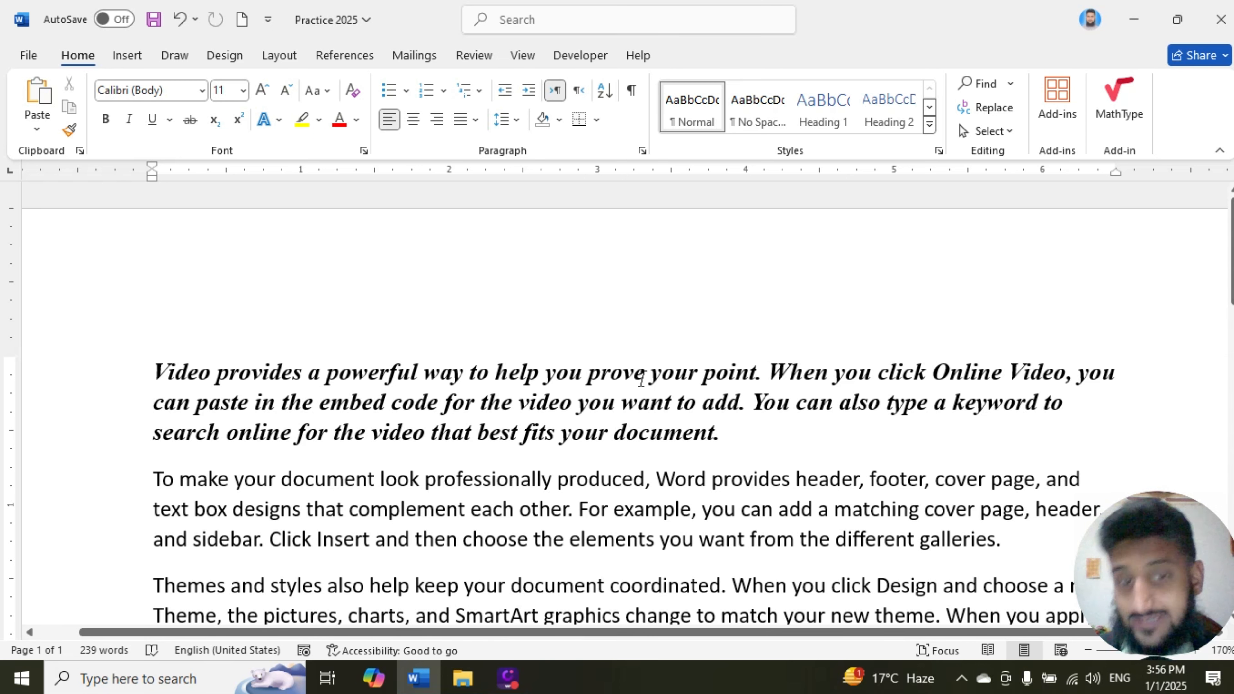
{"action": "left_click", "coordinate": [198, 281]}
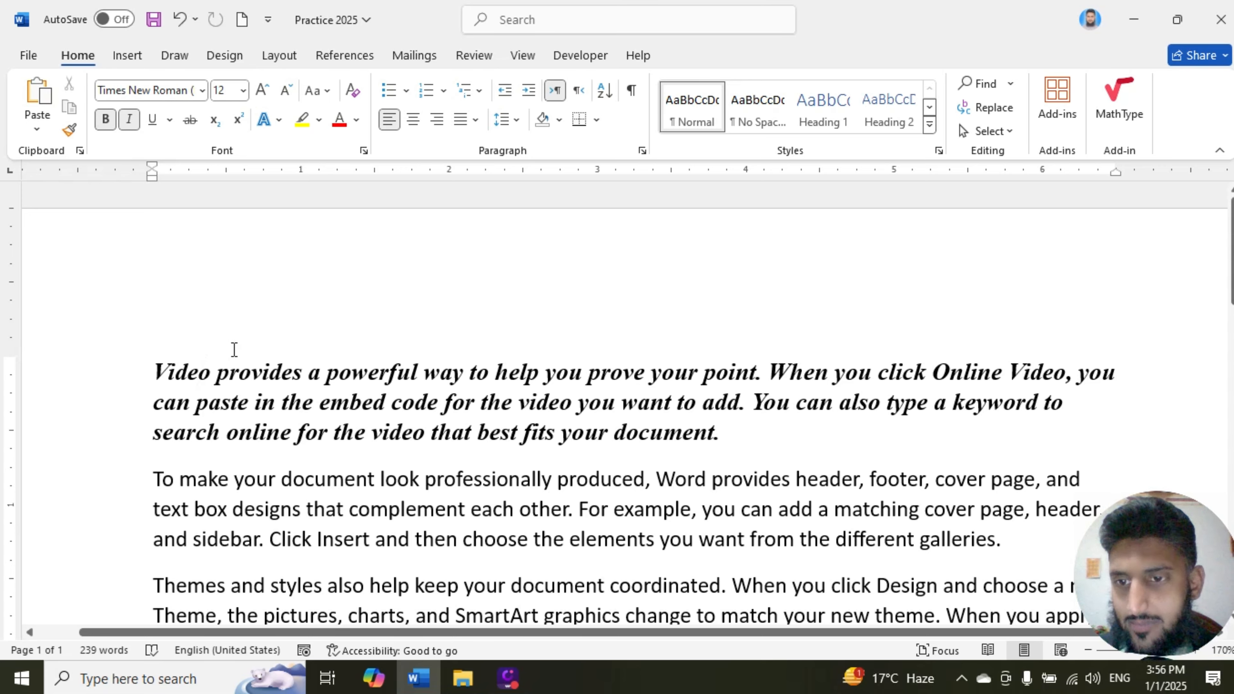
{"action": "scroll", "coordinate": [291, 331], "scroll_direction": "down", "scroll_amount": 2}
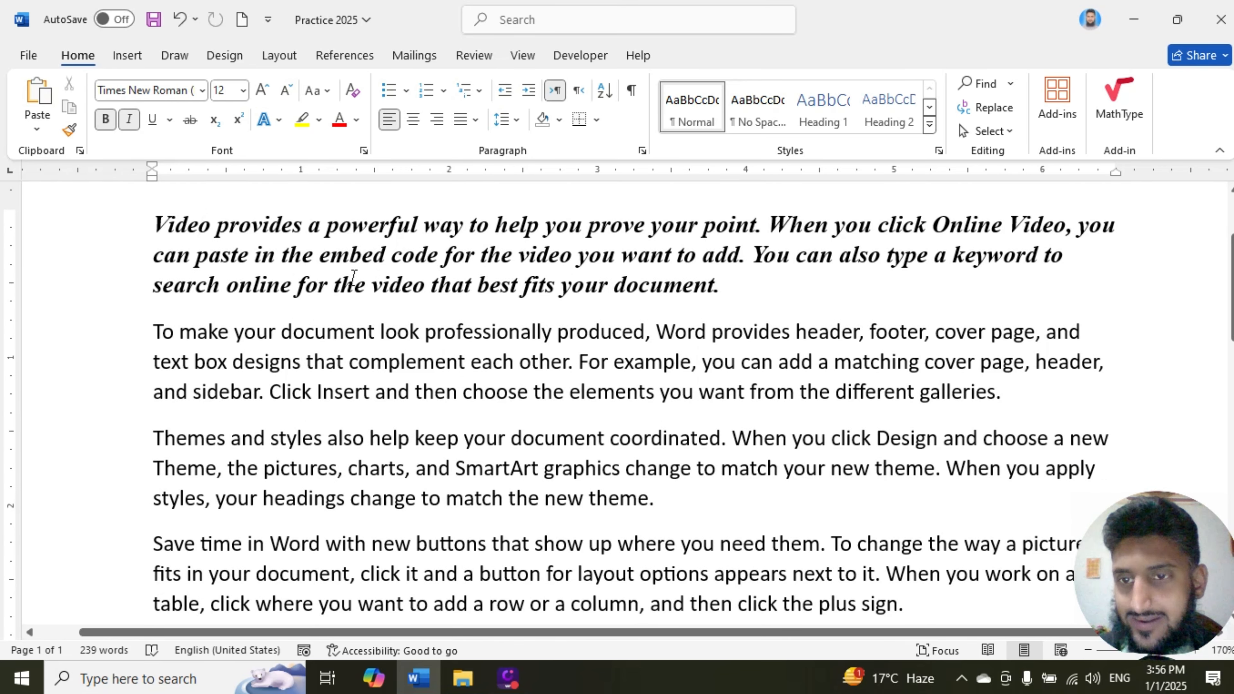
{"action": "left_click_drag", "start_coordinate": [725, 285], "coordinate": [174, 232]}
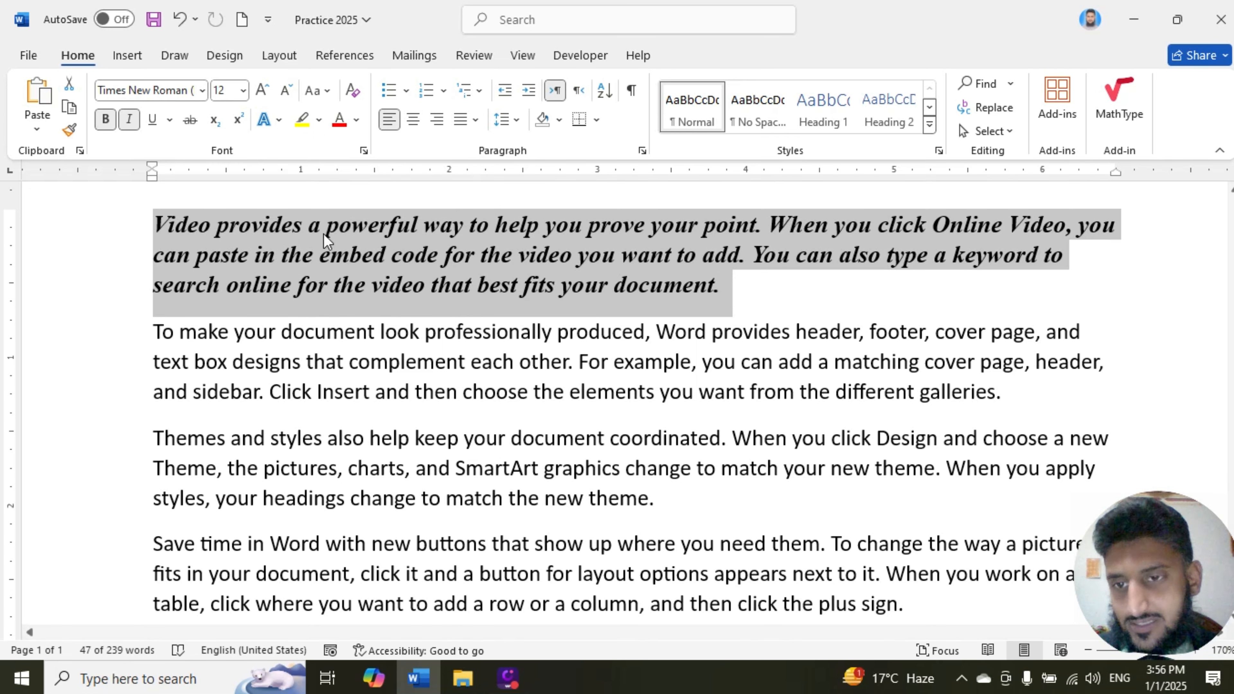
{"action": "left_click", "coordinate": [355, 121]}
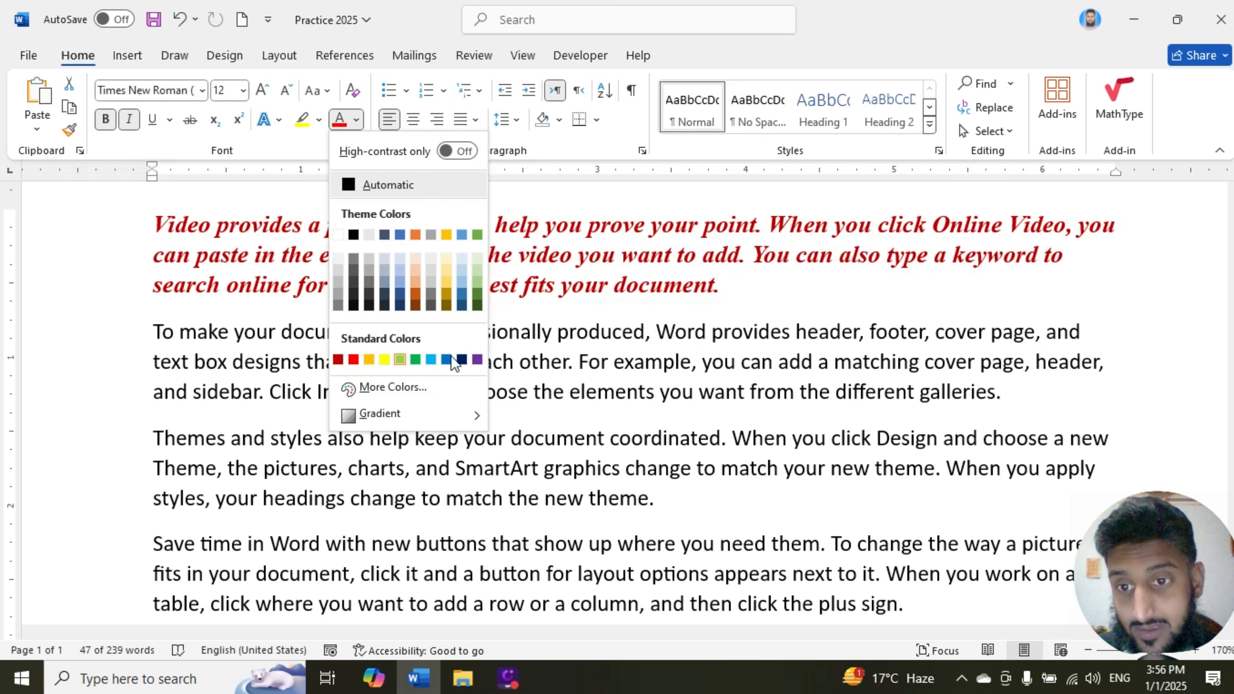
{"action": "left_click", "coordinate": [461, 360]}
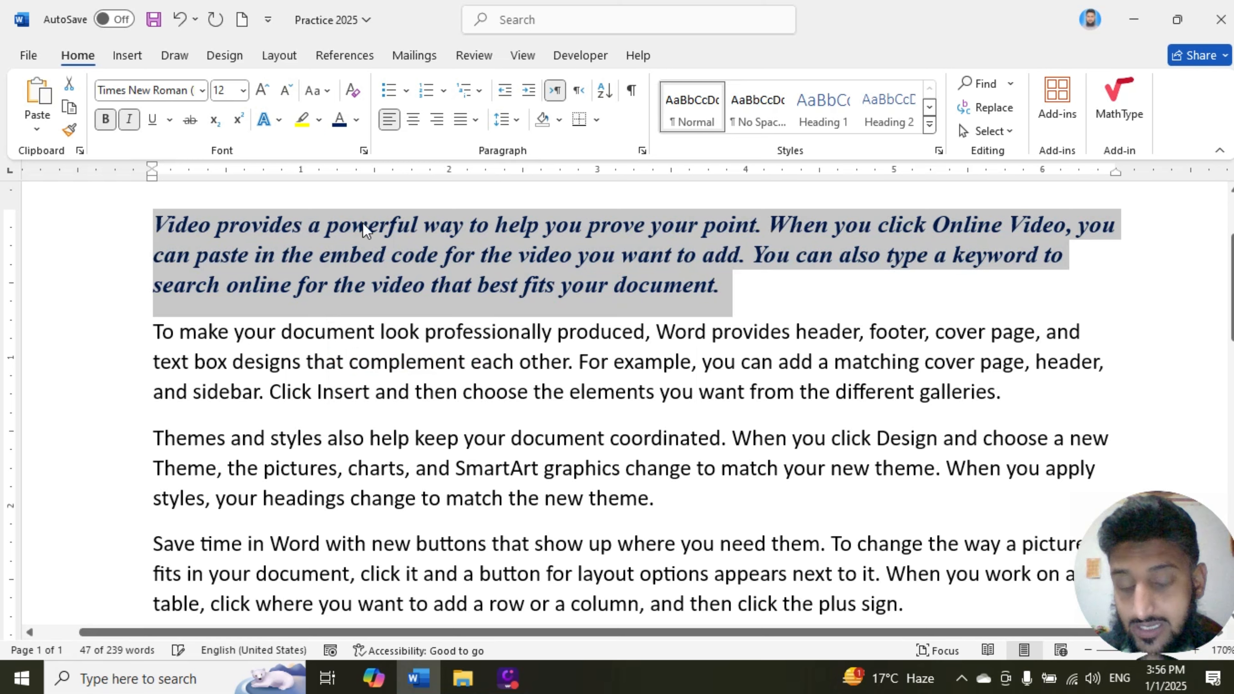
Step: Apply the custom font color #312C8C (RGB 49, 44, 140) to the opening paragraph
{"action": "left_click", "coordinate": [360, 127]}
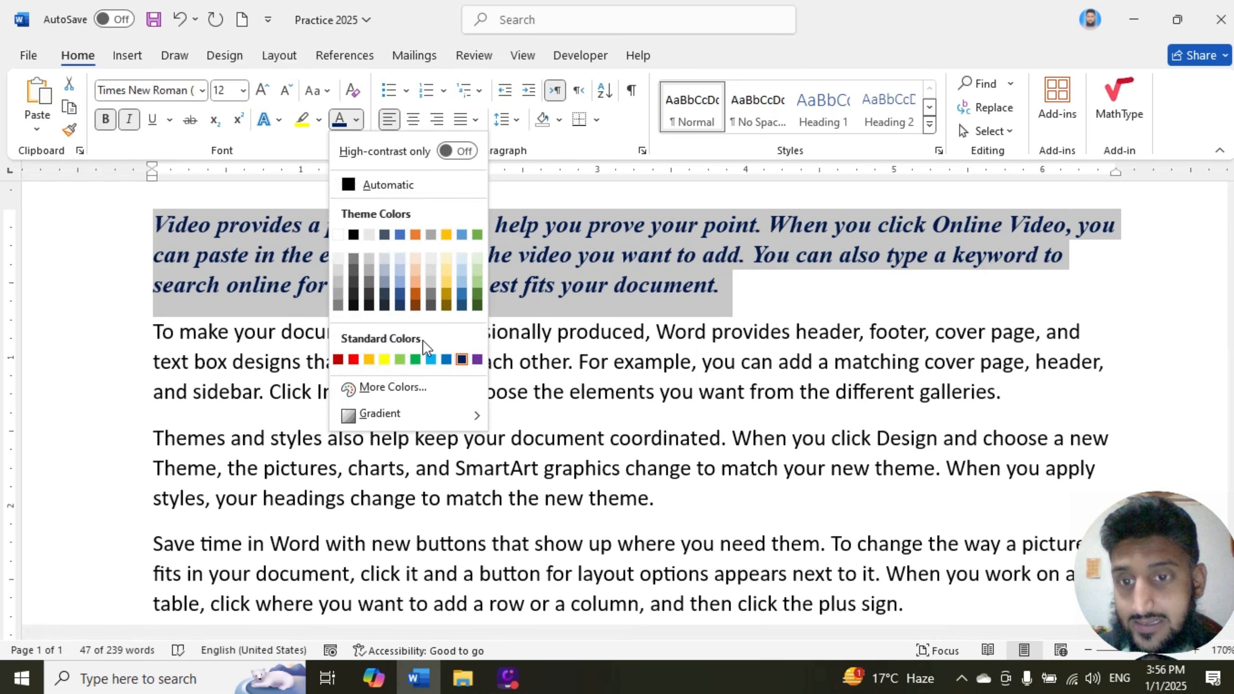
{"action": "left_click", "coordinate": [389, 387]}
{"action": "left_click", "coordinate": [594, 290]}
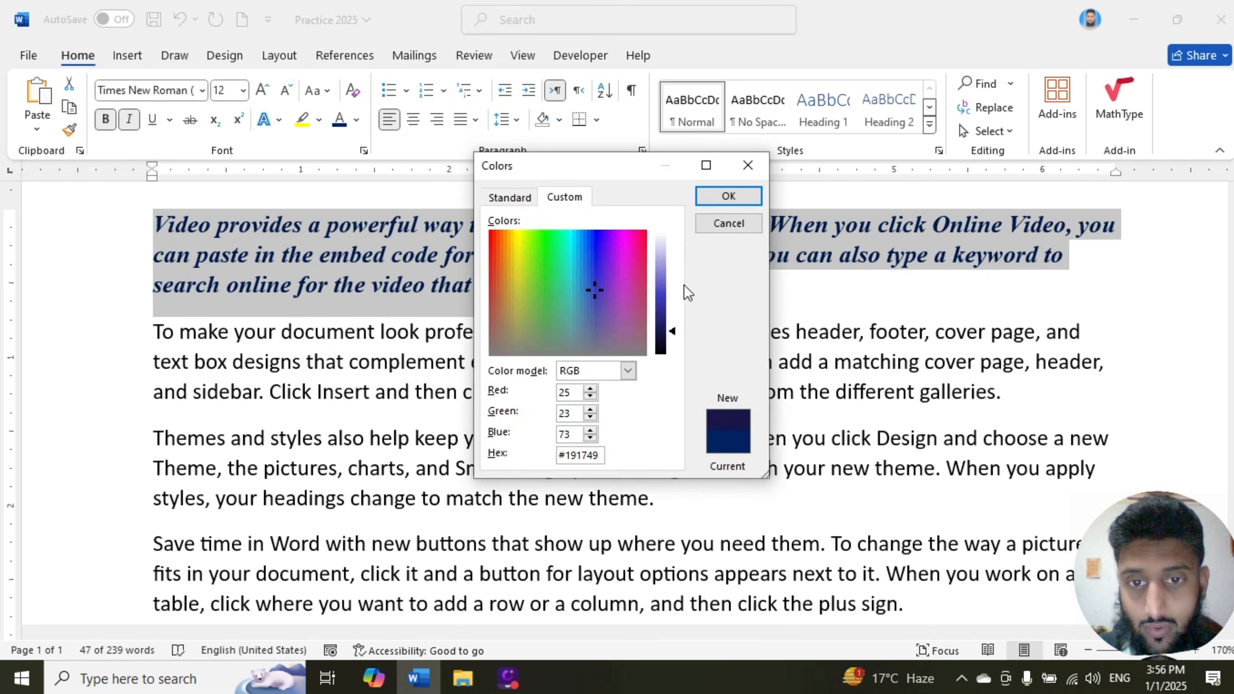
{"action": "mouse_move", "coordinate": [661, 321]}
{"action": "left_mouse_down"}
{"action": "mouse_move", "coordinate": [663, 336]}
{"action": "mouse_move", "coordinate": [666, 310]}
{"action": "left_mouse_up"}
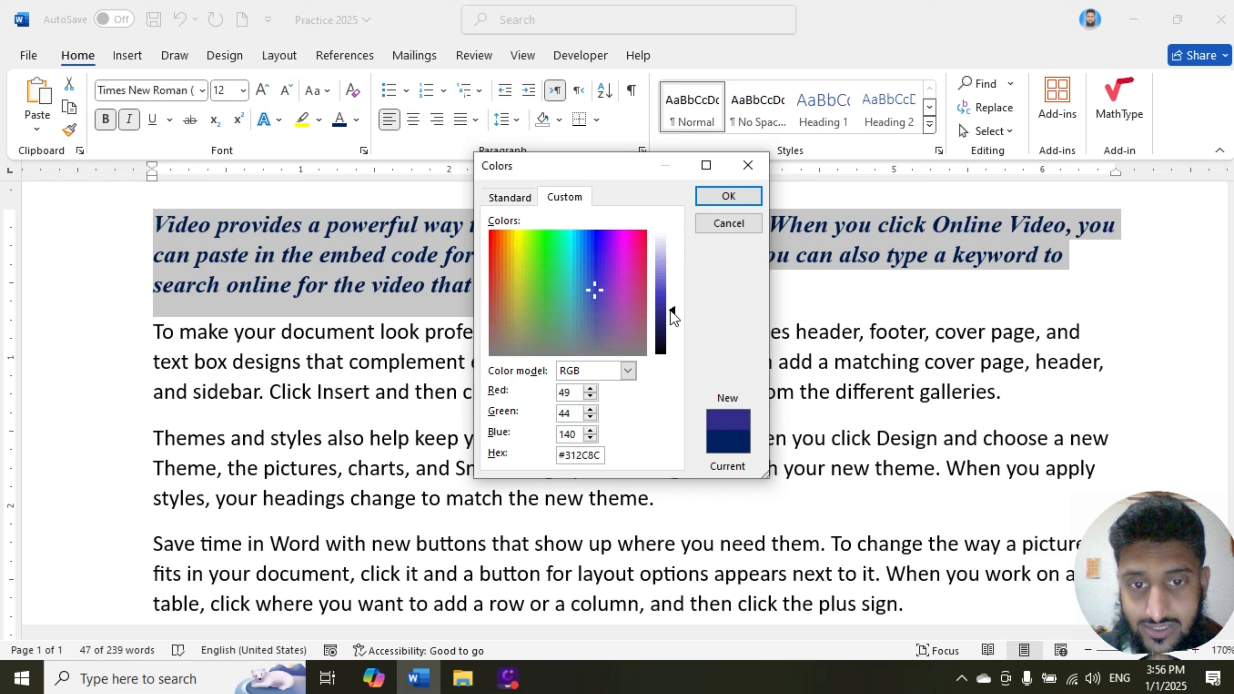
{"action": "left_click", "coordinate": [731, 196]}
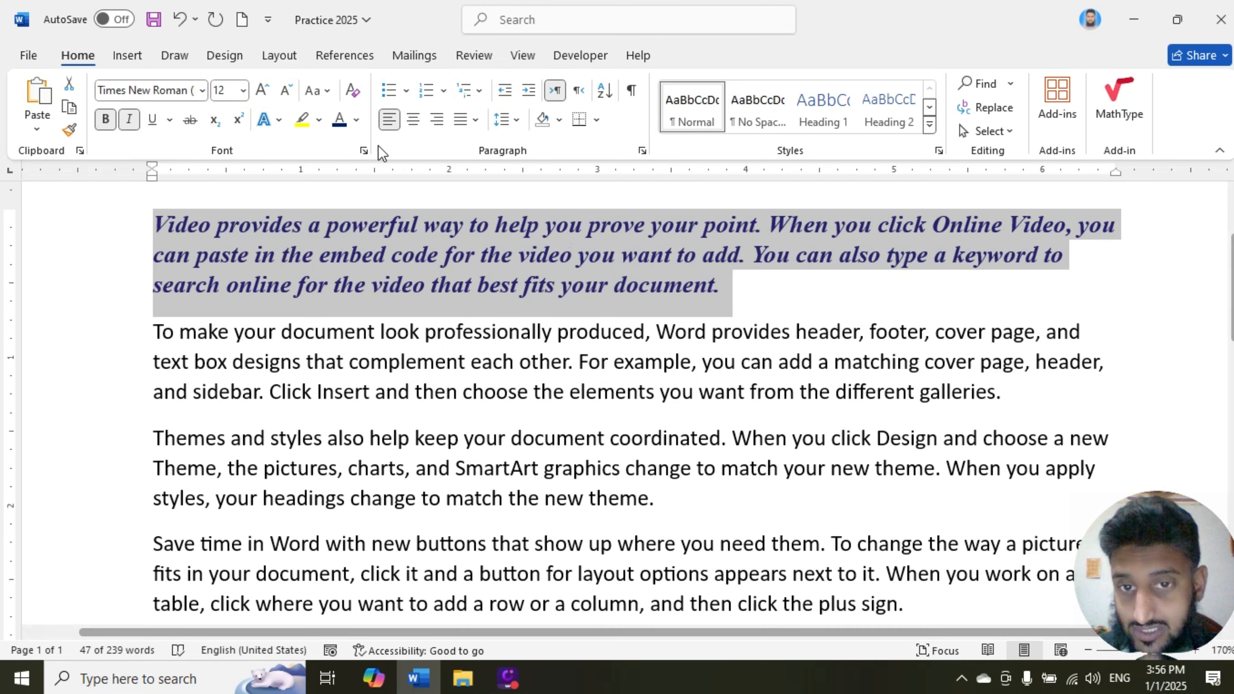
Step: Apply a gradient variation to the opening paragraph's font color
{"action": "left_click", "coordinate": [358, 121]}
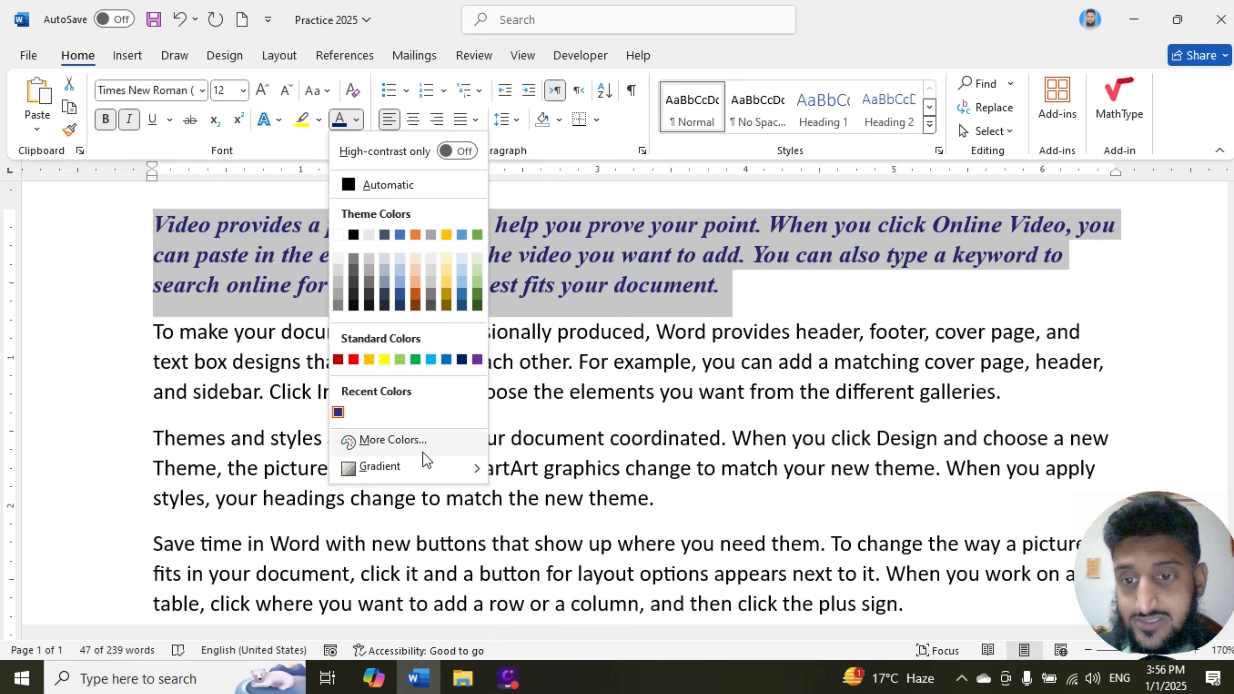
{"action": "mouse_move", "coordinate": [402, 468]}
{"action": "left_click", "coordinate": [507, 496]}
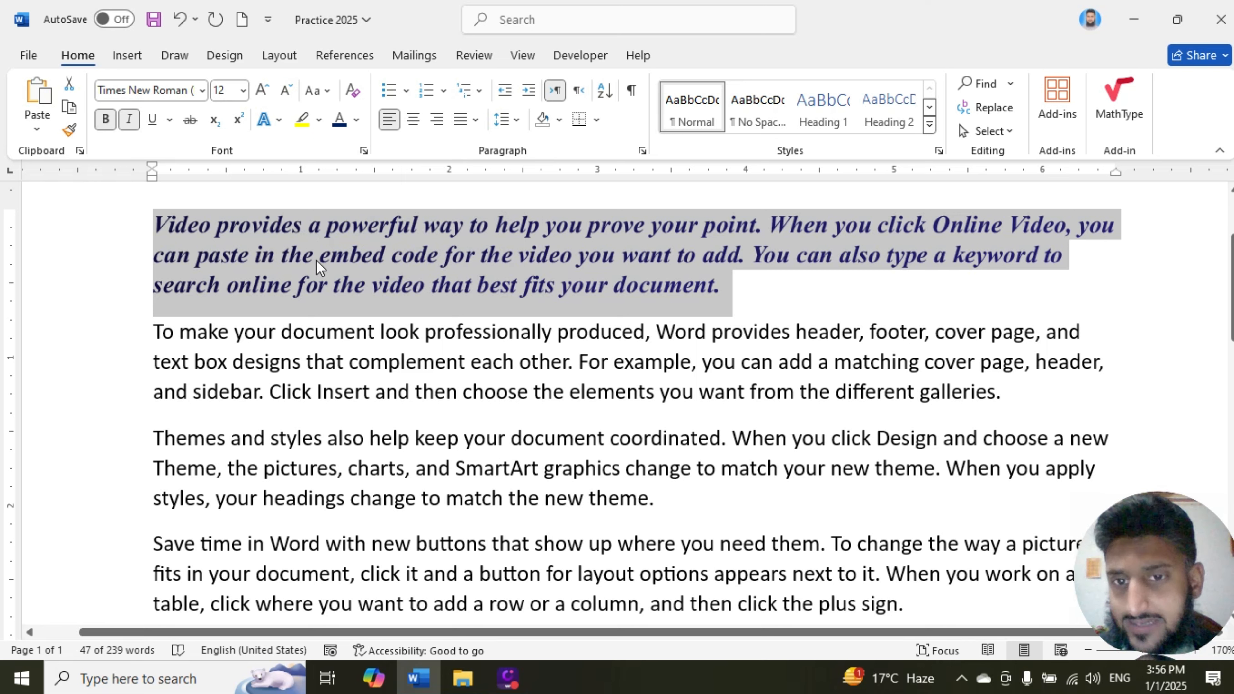
Step: Highlight the opening paragraph in yellow and clear the text selection
{"action": "left_click", "coordinate": [319, 122]}
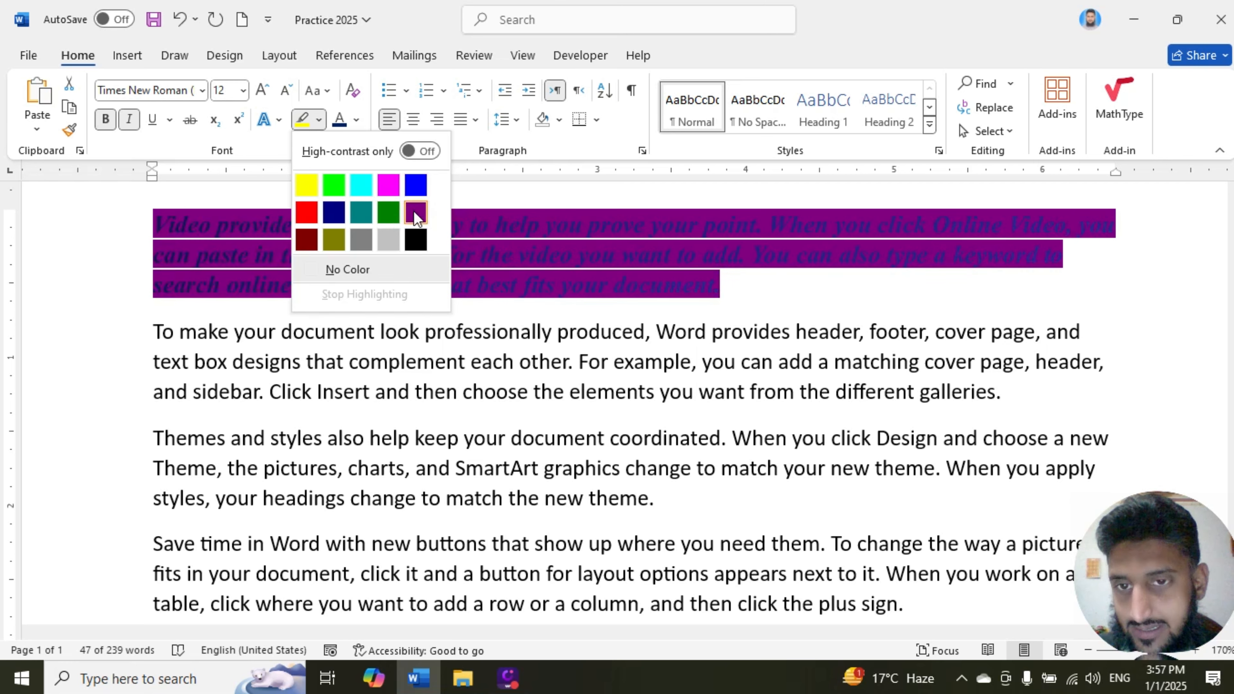
{"action": "left_click", "coordinate": [308, 187]}
{"action": "key", "text": "Left"}
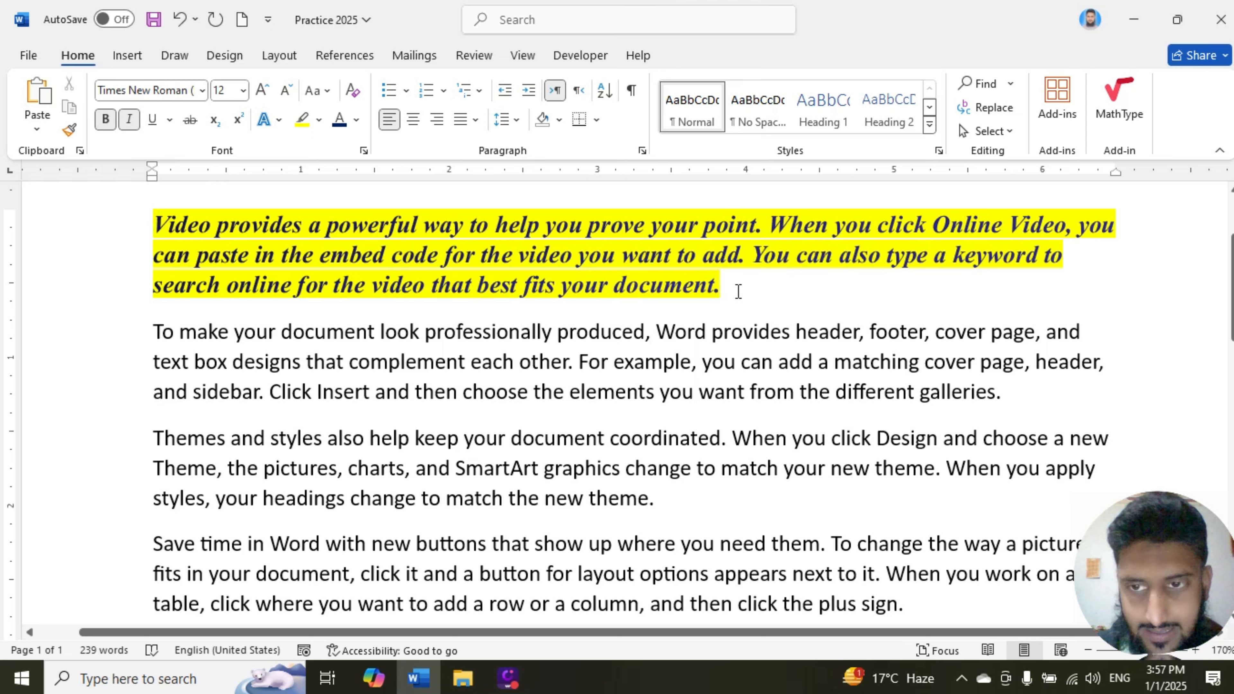
{"action": "left_click_drag", "start_coordinate": [738, 292], "coordinate": [155, 232]}
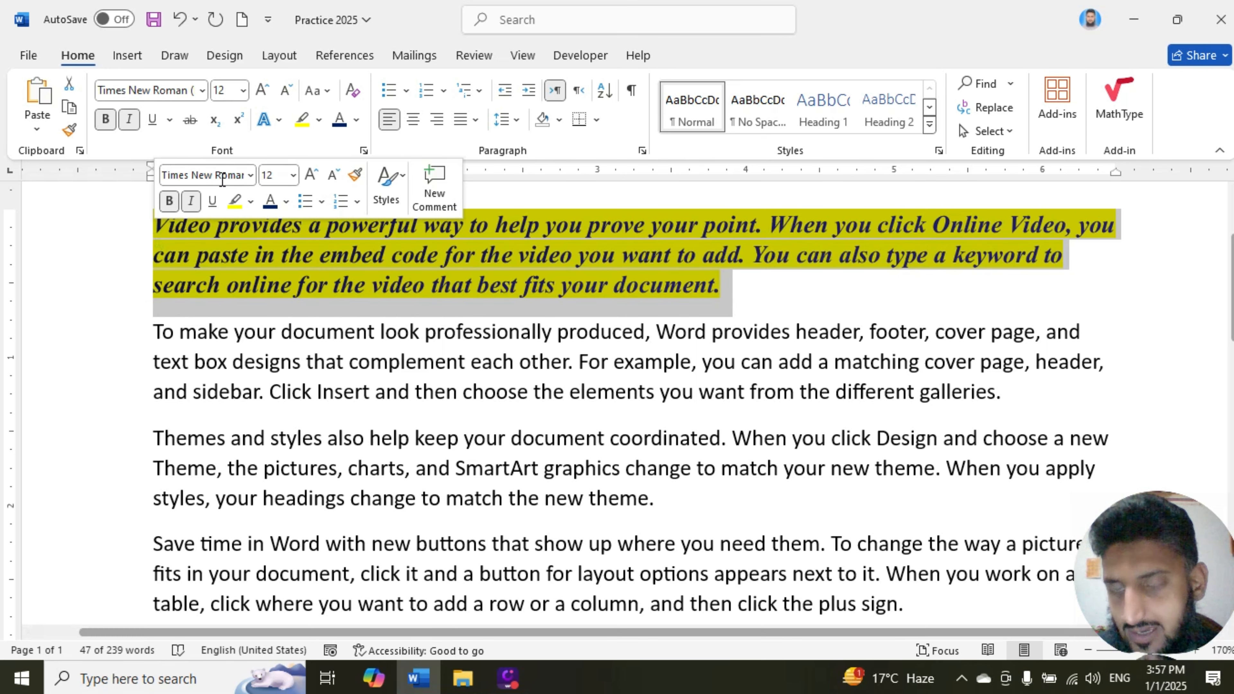
{"action": "left_click", "coordinate": [454, 294]}
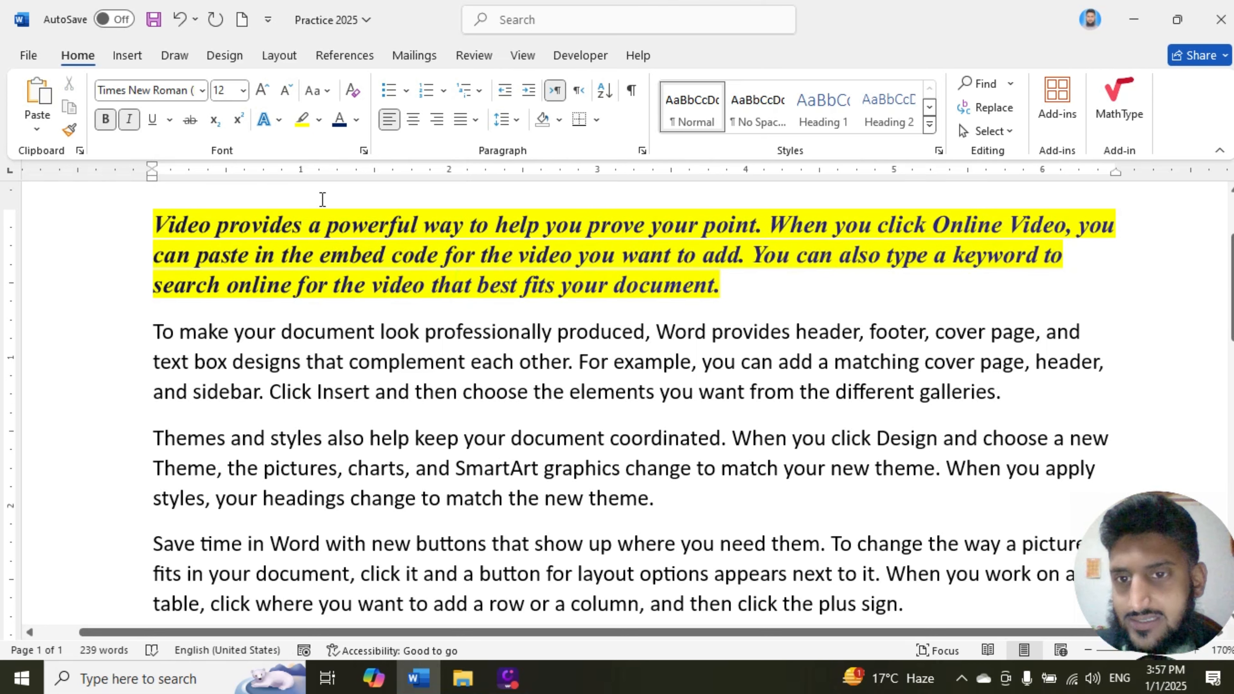
Step: Add the first outer shadow text effect to the highlighted opening paragraph
{"action": "left_click_drag", "start_coordinate": [737, 288], "coordinate": [158, 225]}
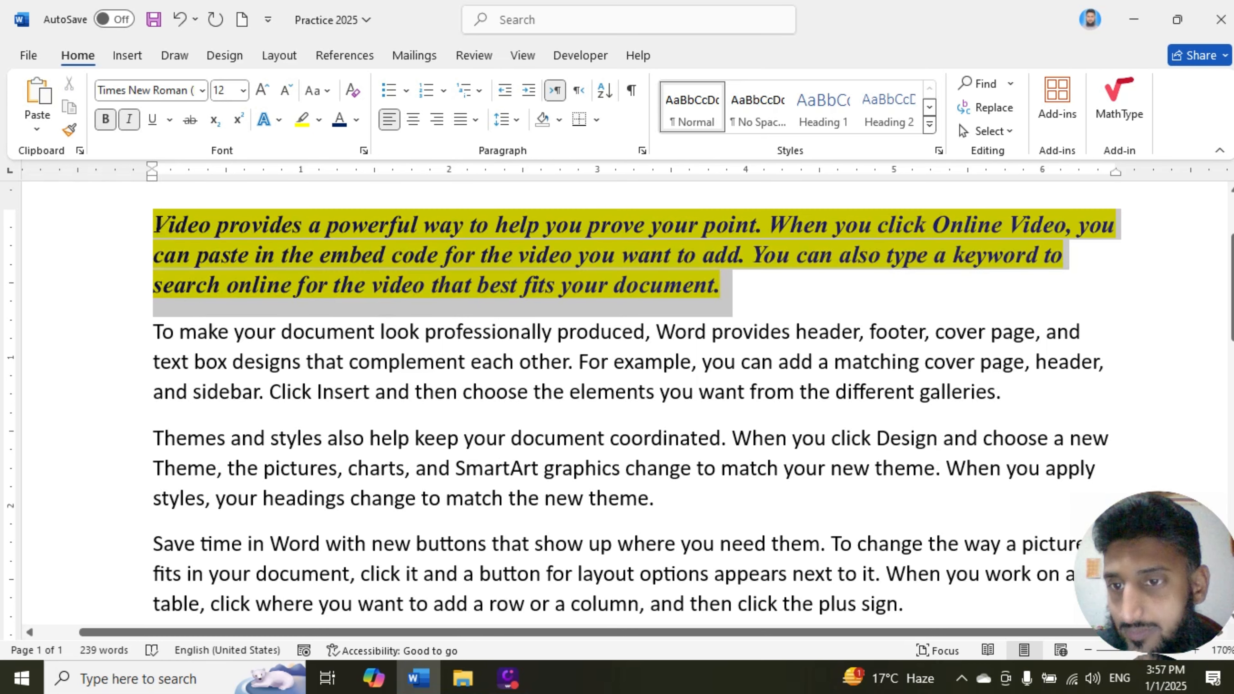
{"action": "left_click", "coordinate": [280, 121]}
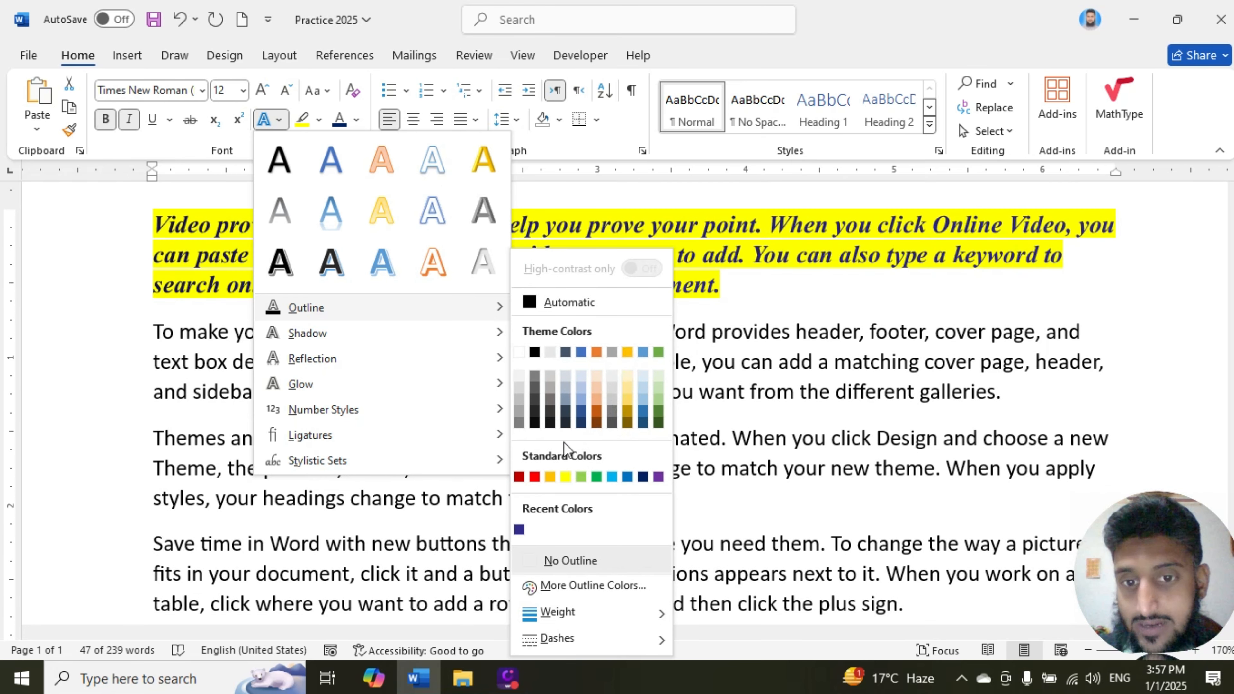
{"action": "mouse_move", "coordinate": [312, 332]}
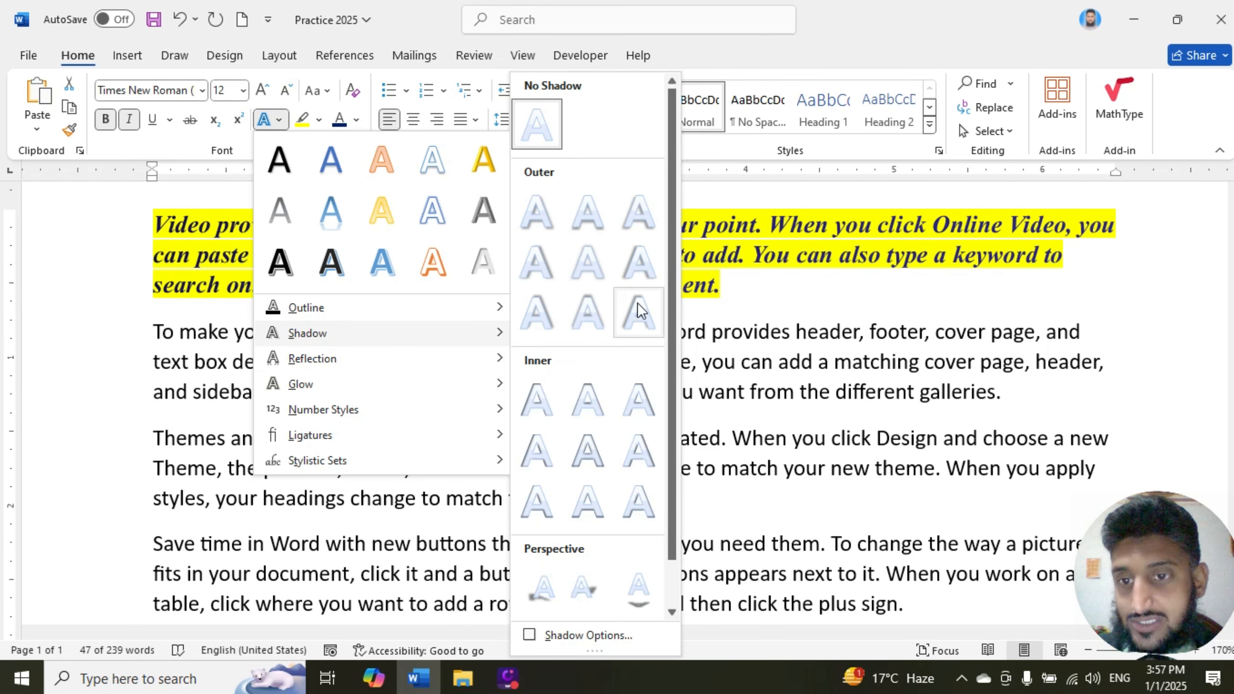
{"action": "left_click", "coordinate": [537, 222]}
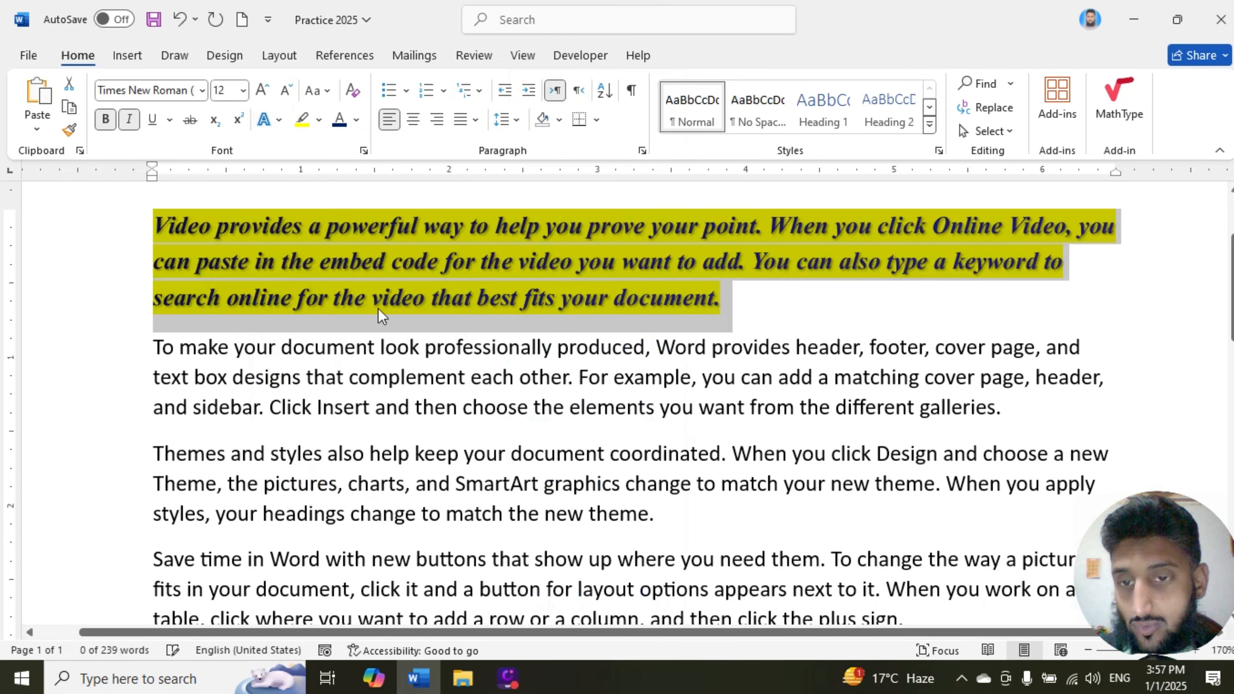
{"action": "left_click", "coordinate": [279, 120]}
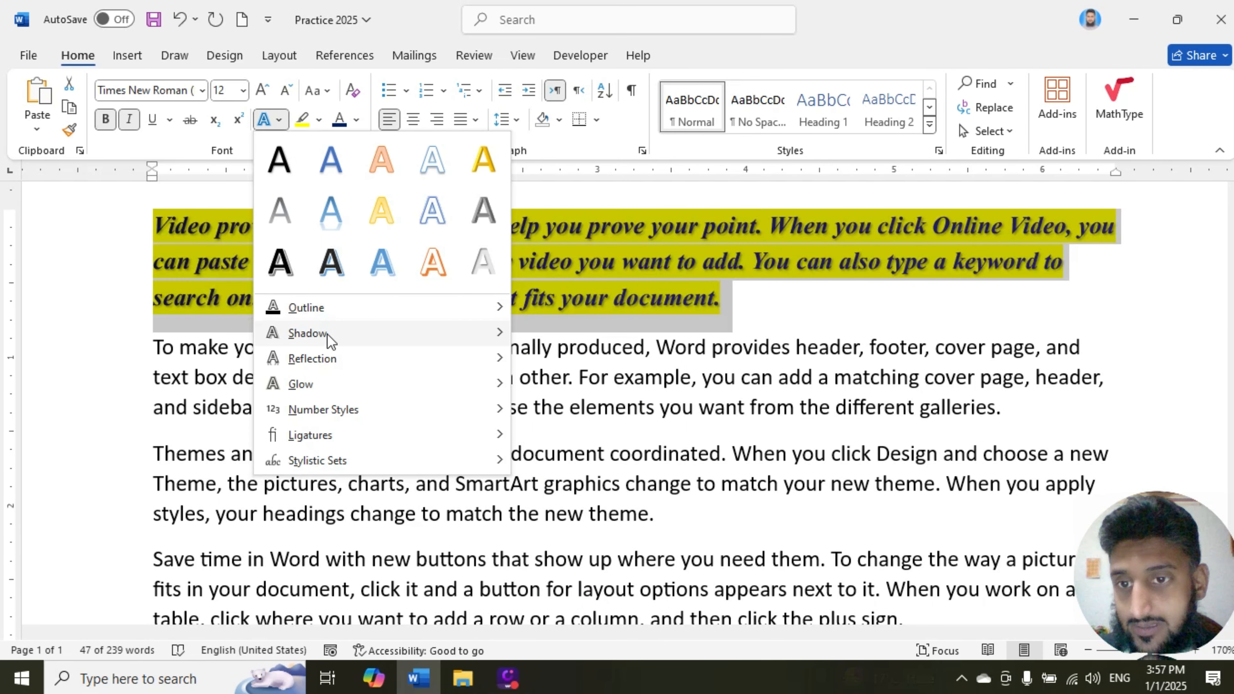
{"action": "mouse_move", "coordinate": [329, 368]}
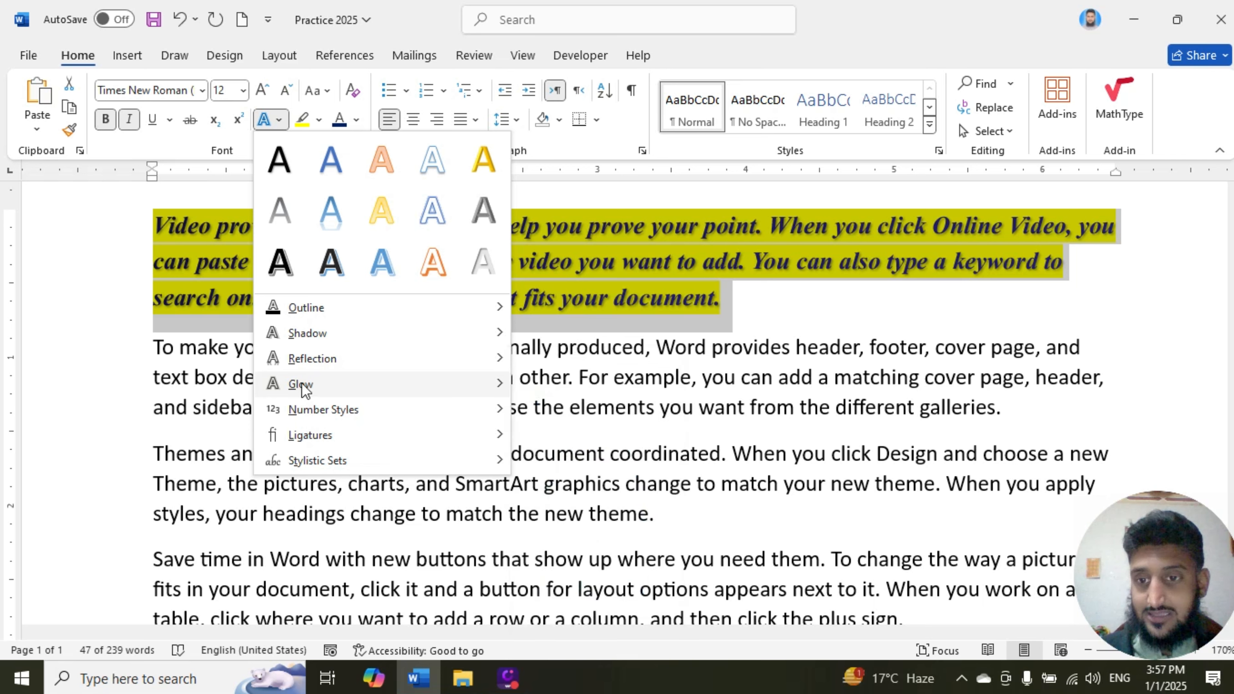
{"action": "mouse_move", "coordinate": [305, 389]}
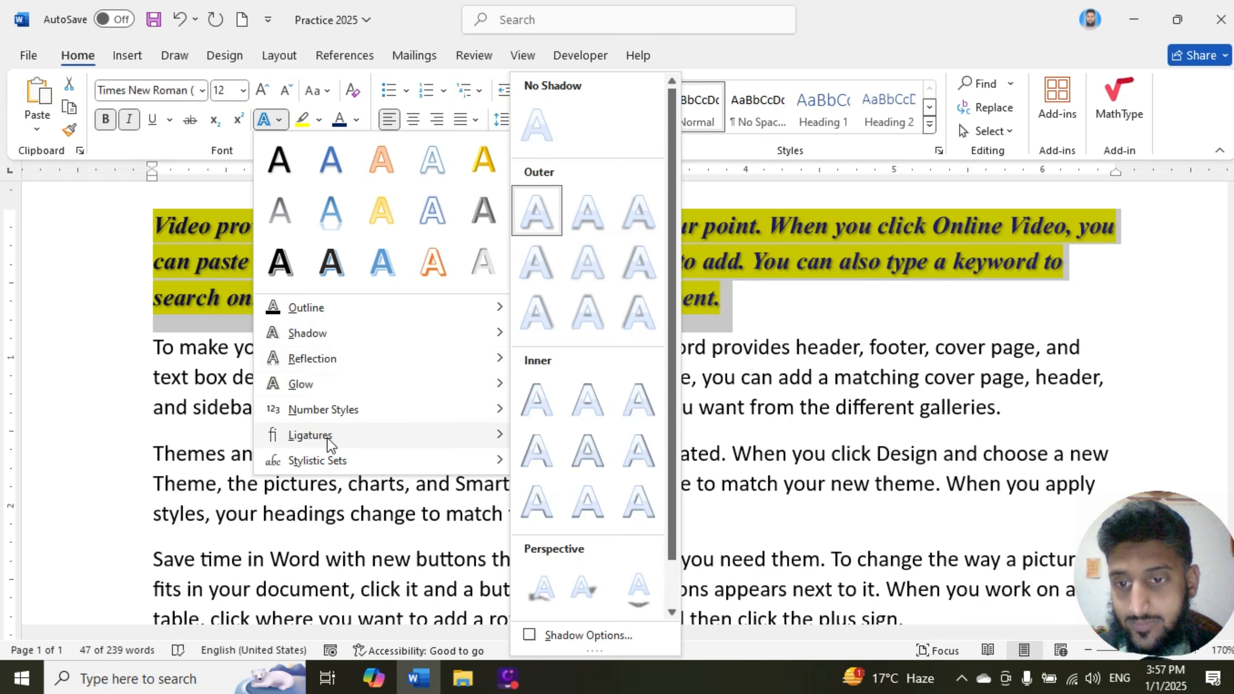
{"action": "mouse_move", "coordinate": [505, 469]}
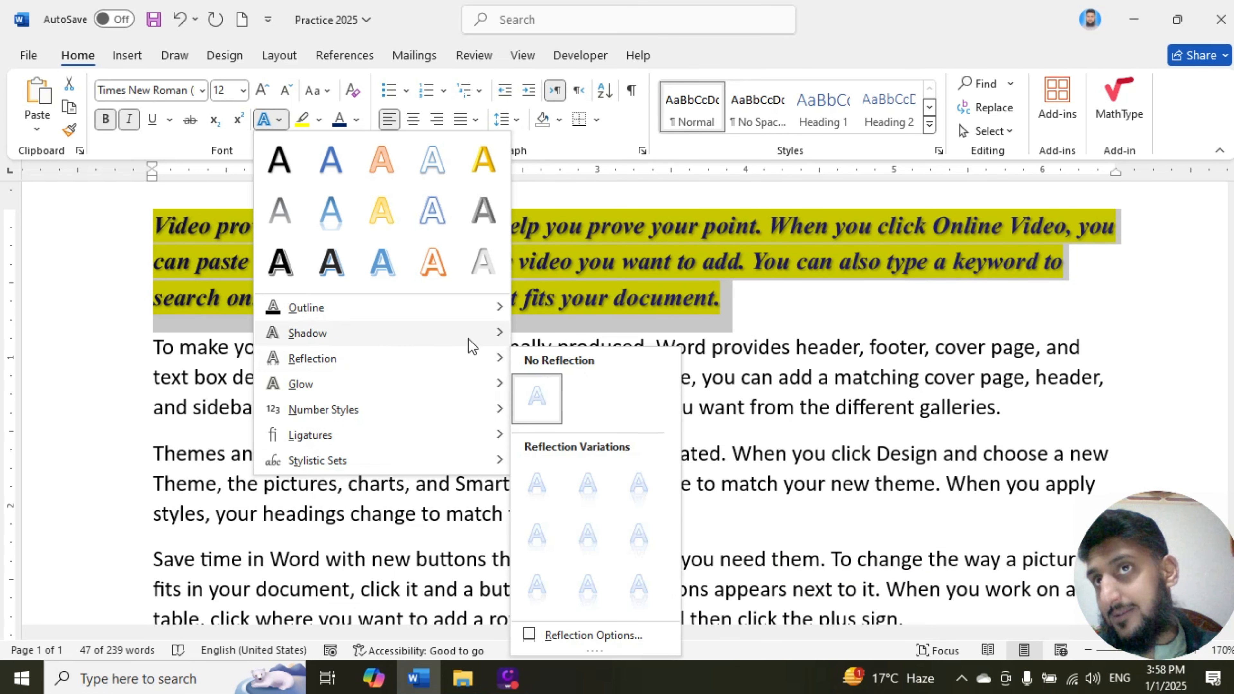
{"action": "key", "text": "Escape"}
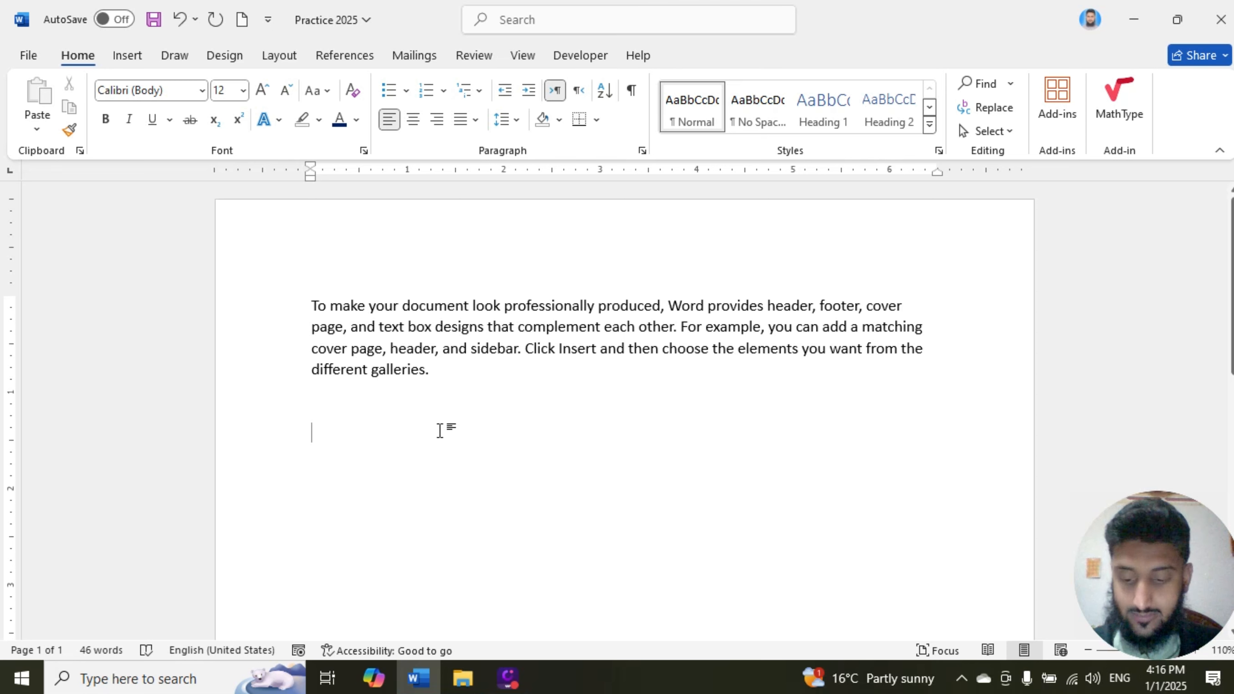
Step: Enter 53 on the empty line below the paragraph and format the 3 as superscript
{"action": "type", "text": "53"}
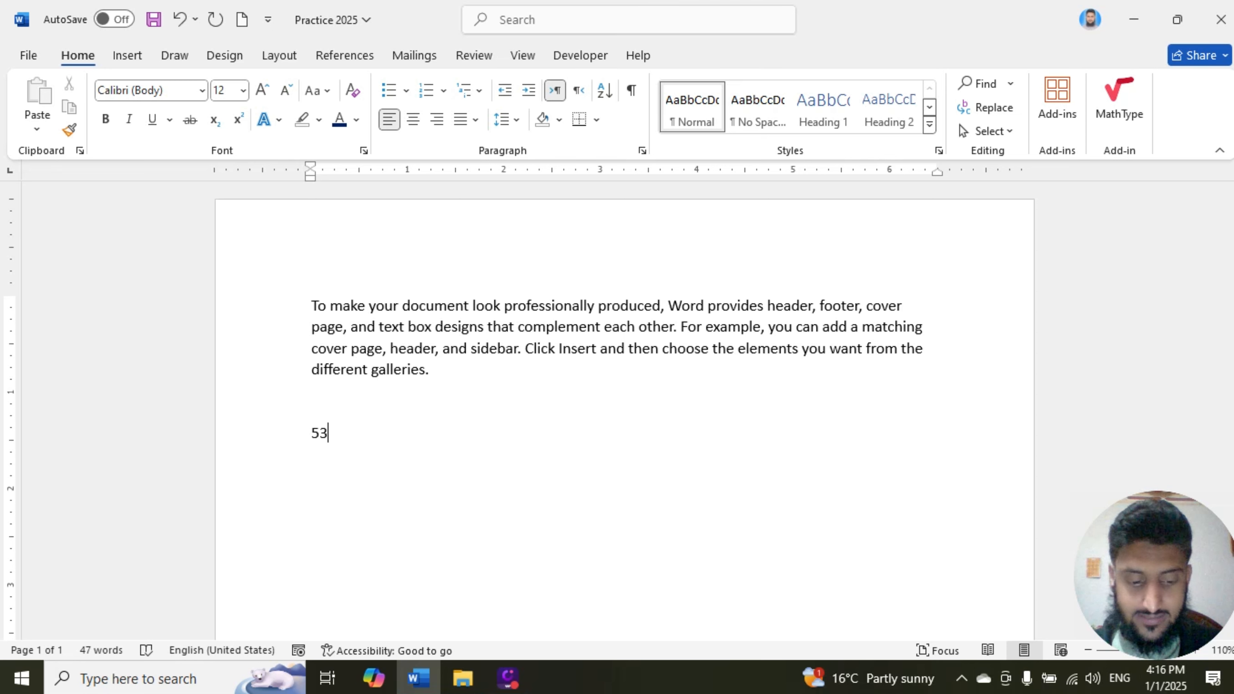
{"action": "left_click_drag", "start_coordinate": [328, 434], "coordinate": [321, 436]}
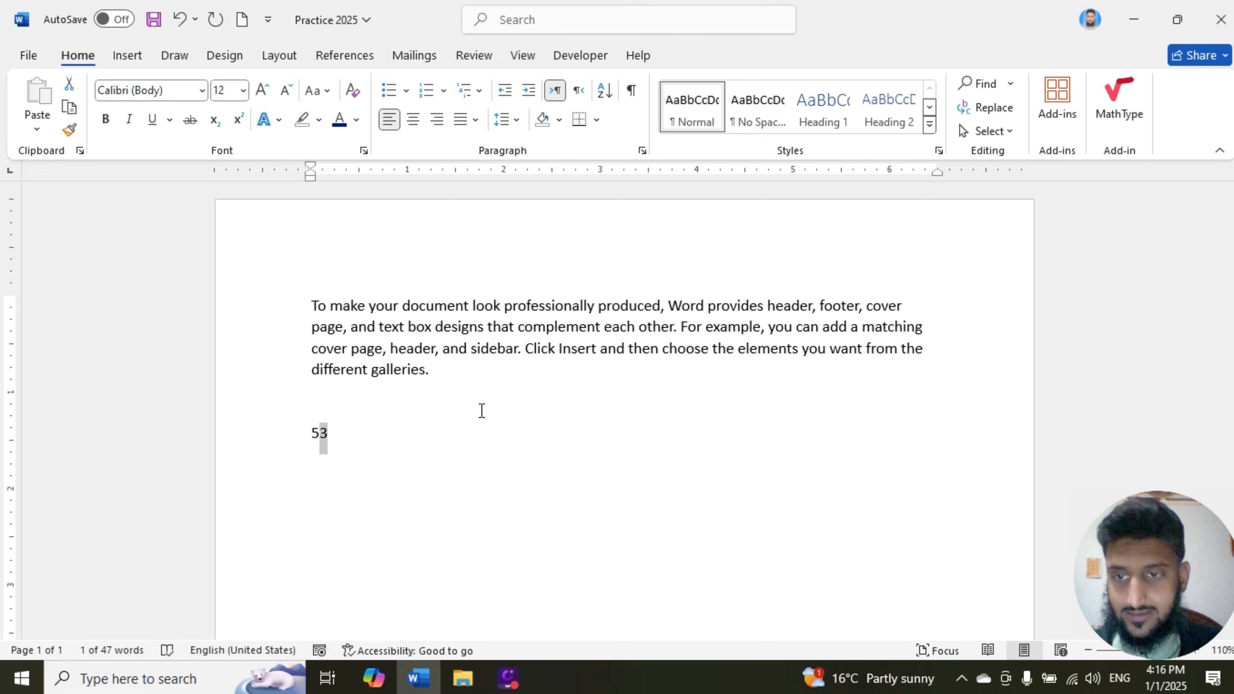
{"action": "left_click", "coordinate": [238, 119]}
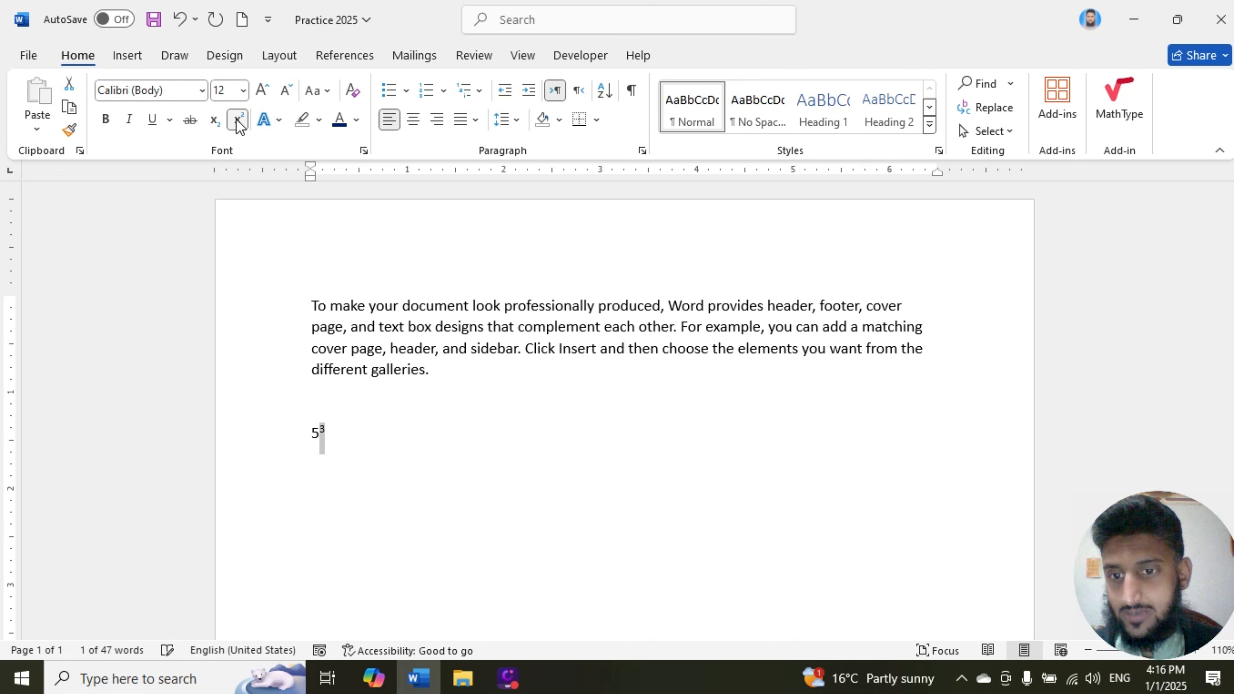
{"action": "left_click", "coordinate": [368, 420]}
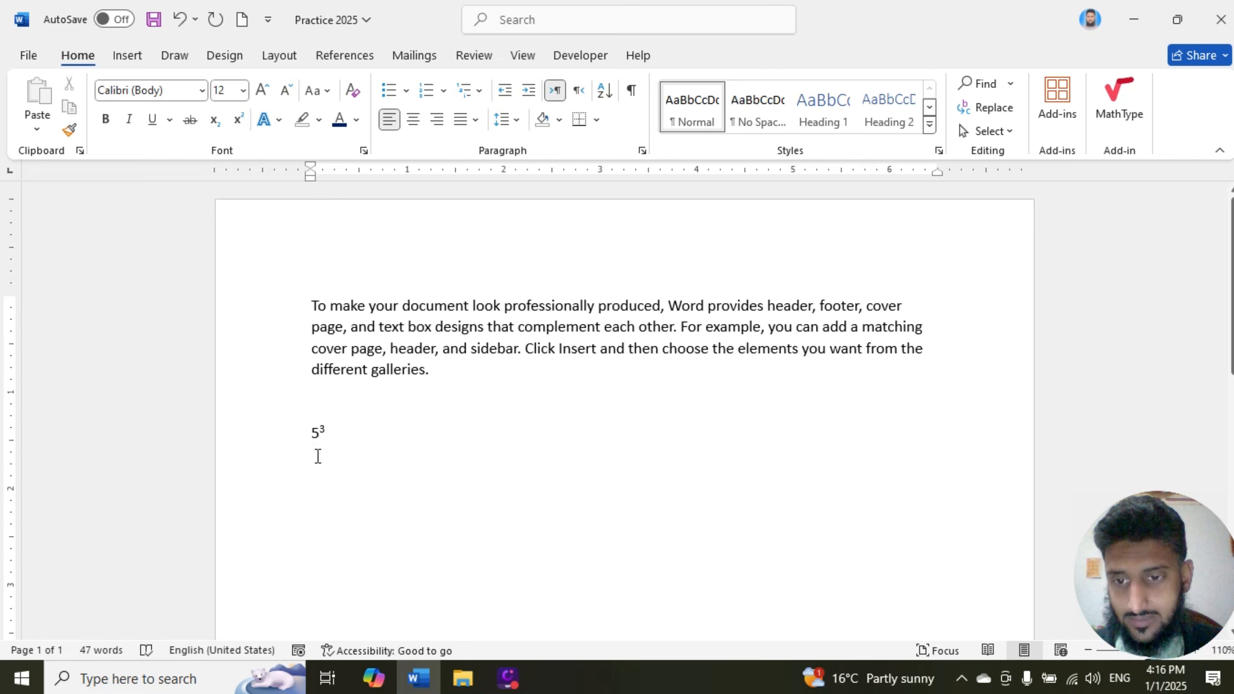
{"action": "scroll", "coordinate": [318, 457], "scroll_direction": "up", "scroll_amount": 5}
{"action": "key", "text": "Down"}
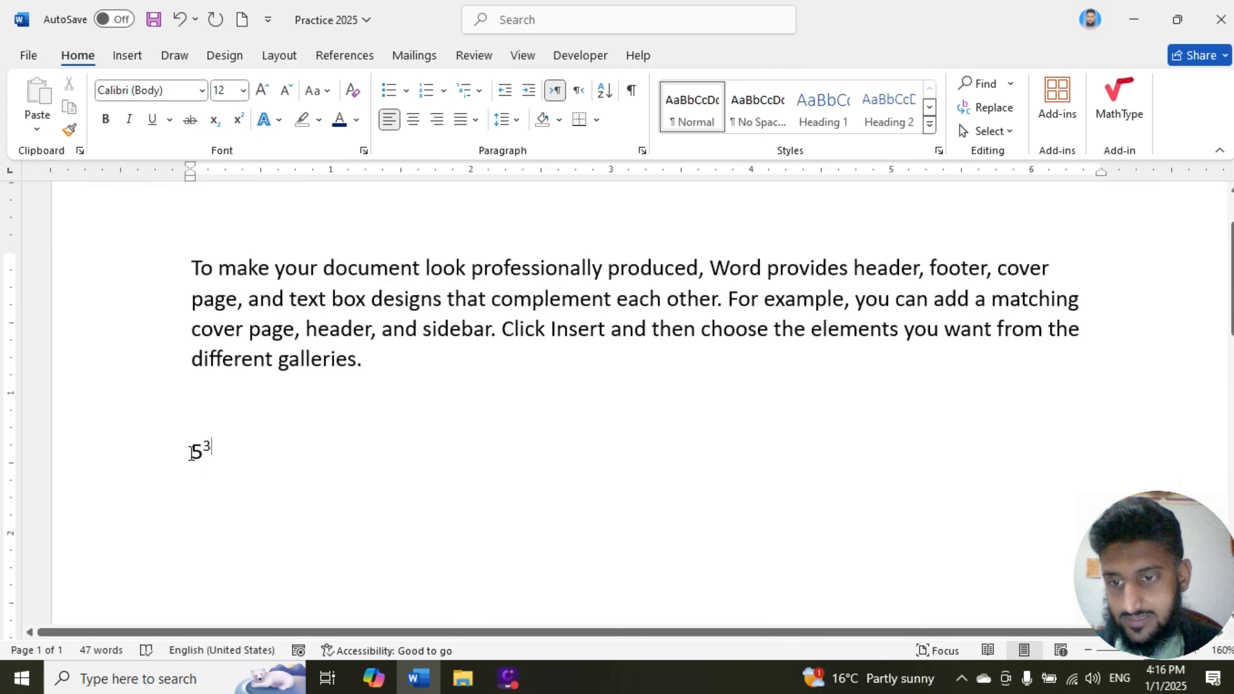
{"action": "left_click_drag", "start_coordinate": [192, 453], "coordinate": [222, 471]}
{"action": "left_click", "coordinate": [226, 471]}
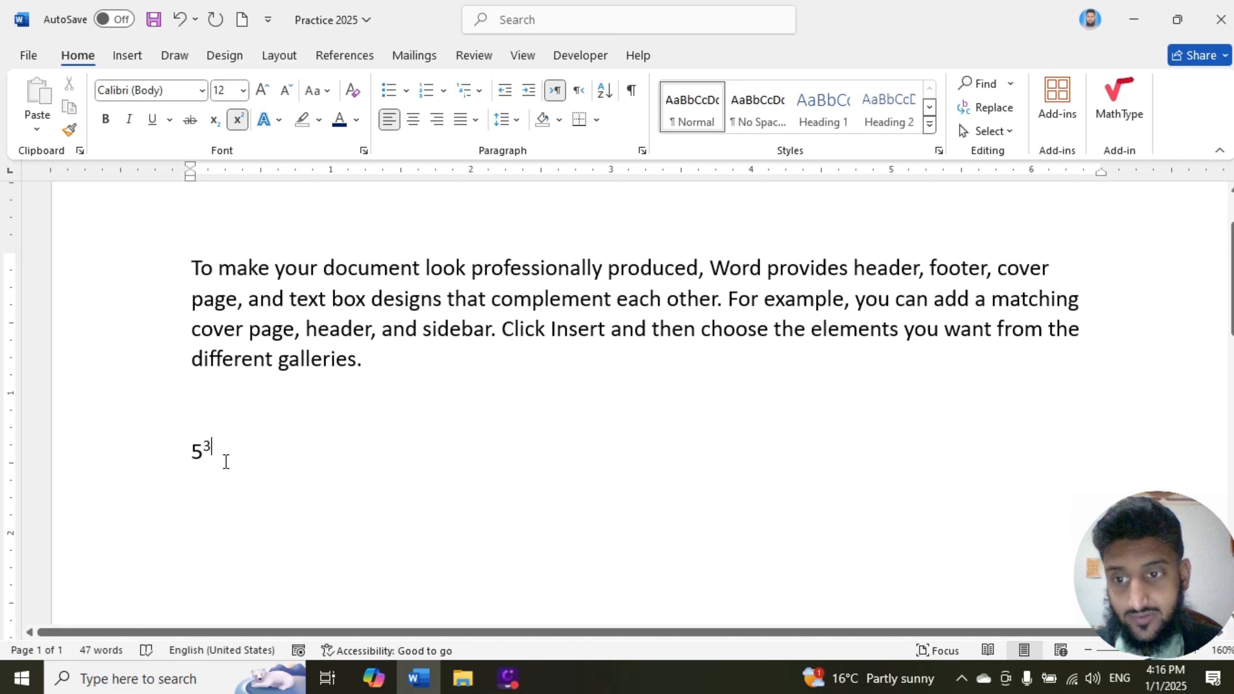
{"action": "key", "text": "Left"}
{"action": "key", "text": "Right"}
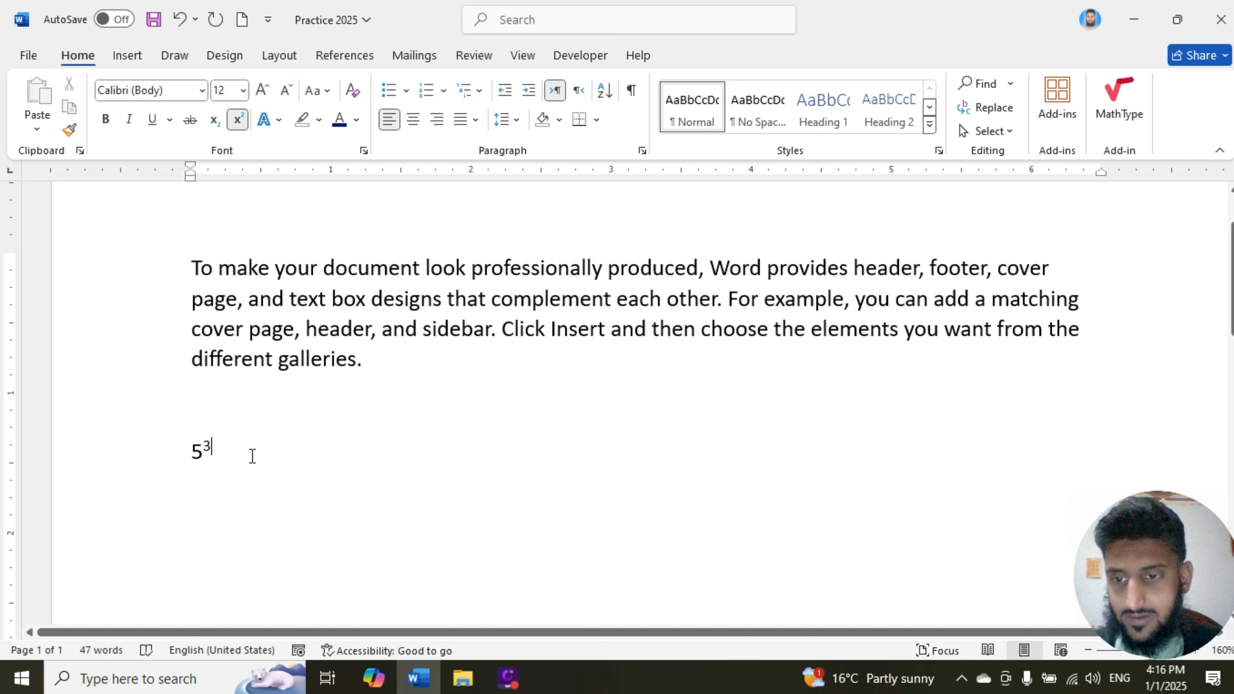
Step: Start a new line below the superscript example, turn superscript off and enter H2O
{"action": "key", "text": "Return"}
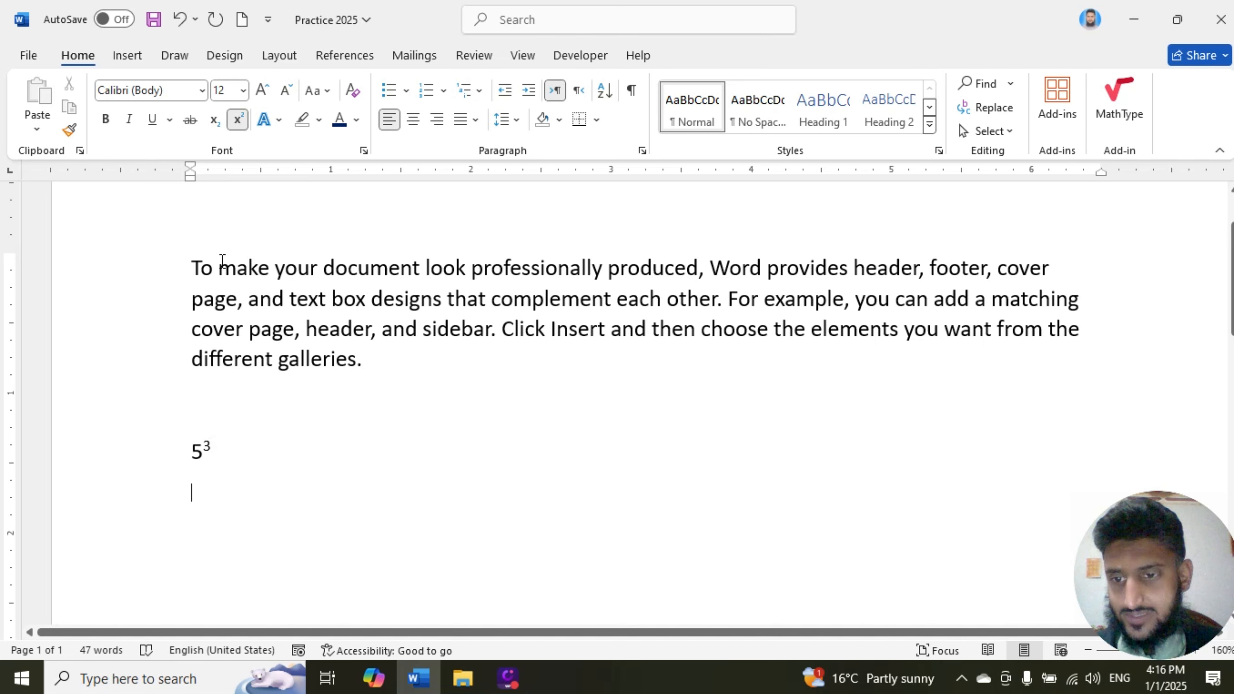
{"action": "left_click", "coordinate": [238, 120]}
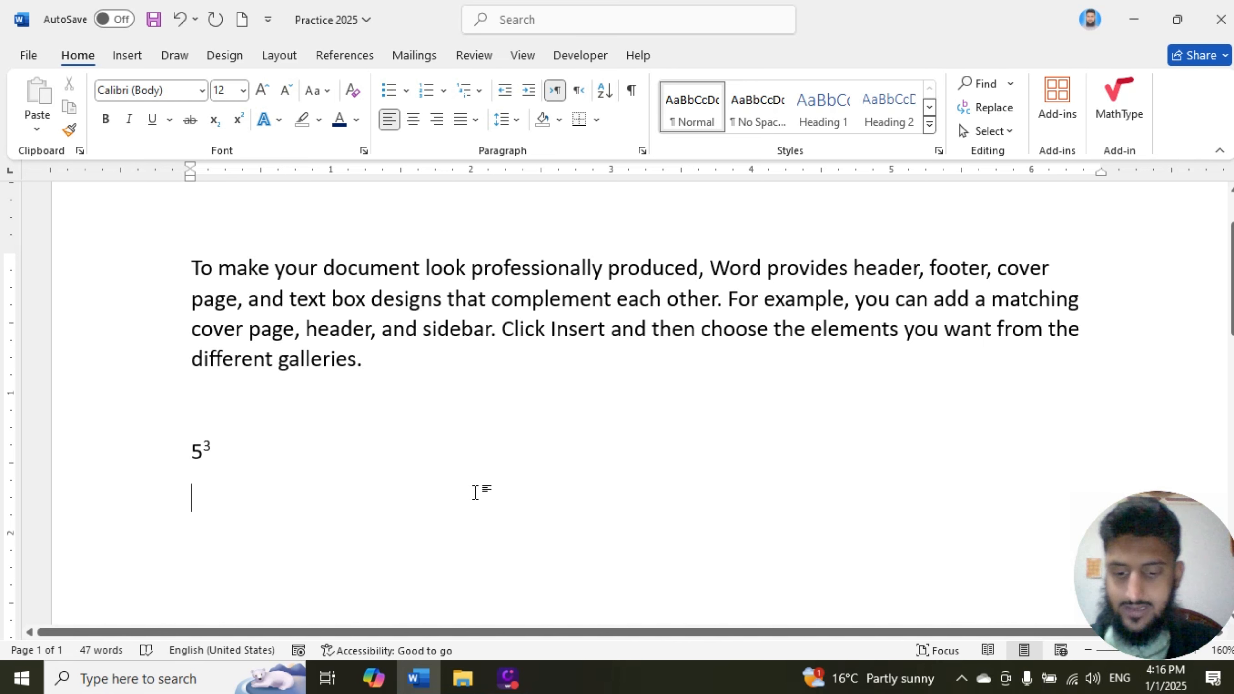
{"action": "type", "text": "H"}
{"action": "type", "text": "2O"}
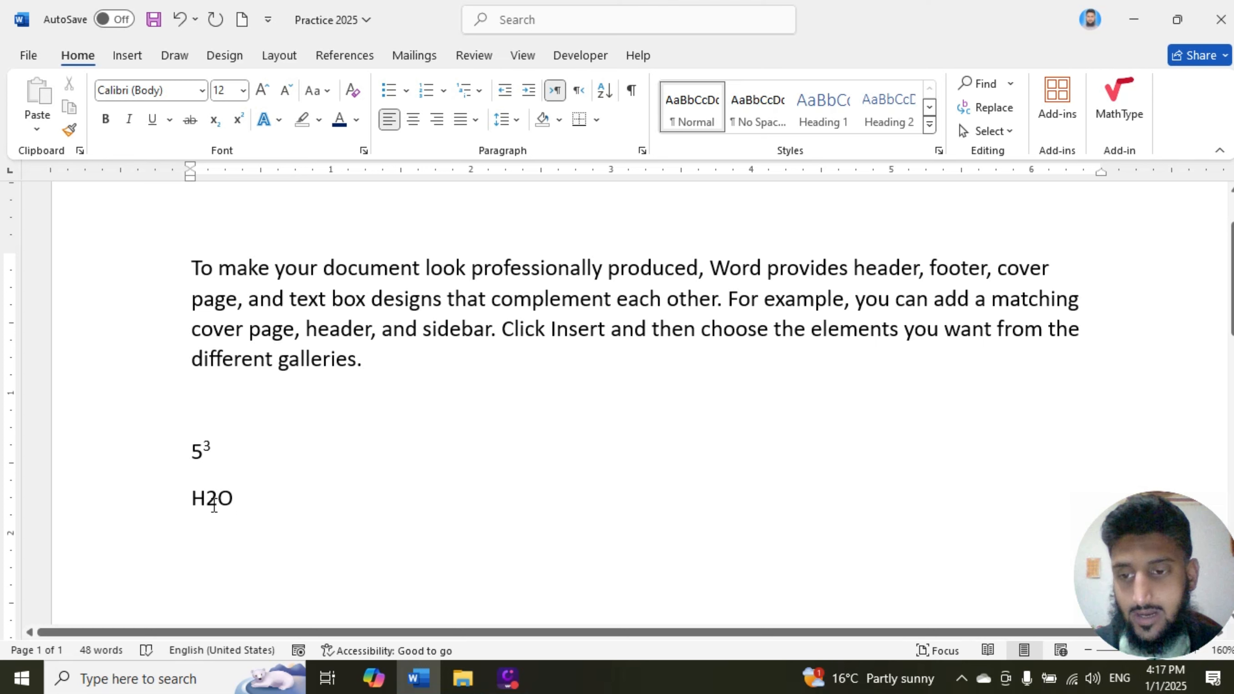
Step: Format the 2 in H2O as subscript and clear the selection
{"action": "left_click_drag", "start_coordinate": [206, 500], "coordinate": [217, 501]}
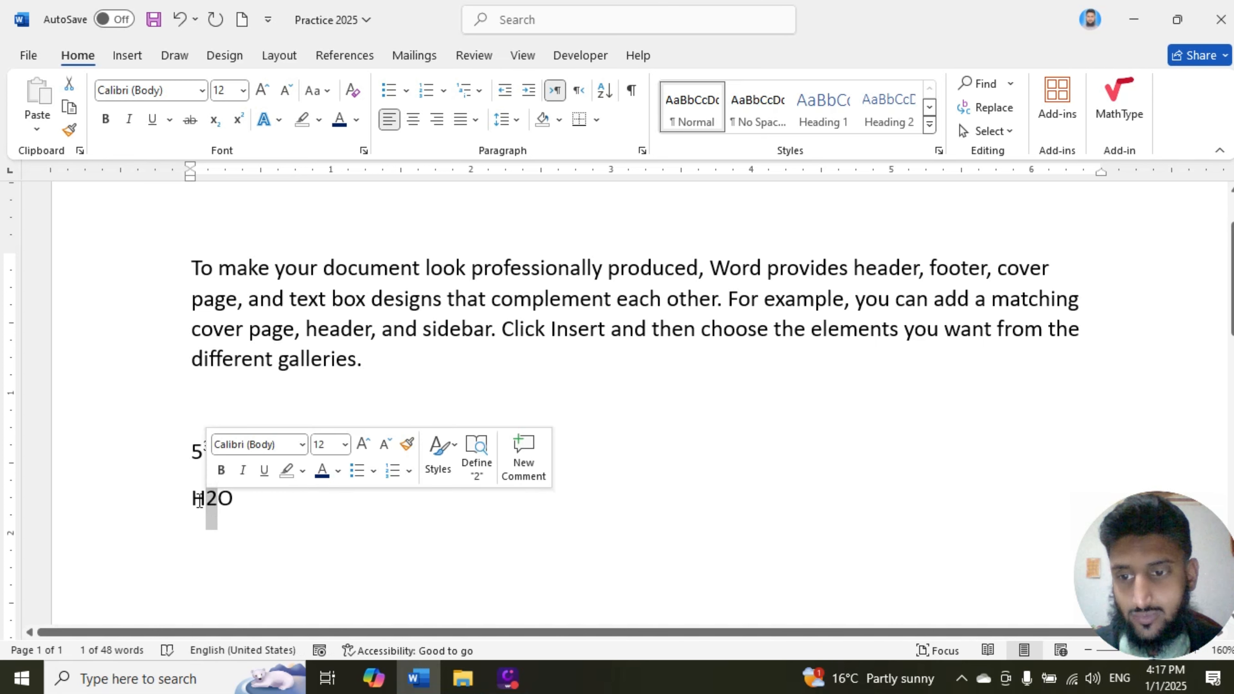
{"action": "left_click", "coordinate": [214, 121]}
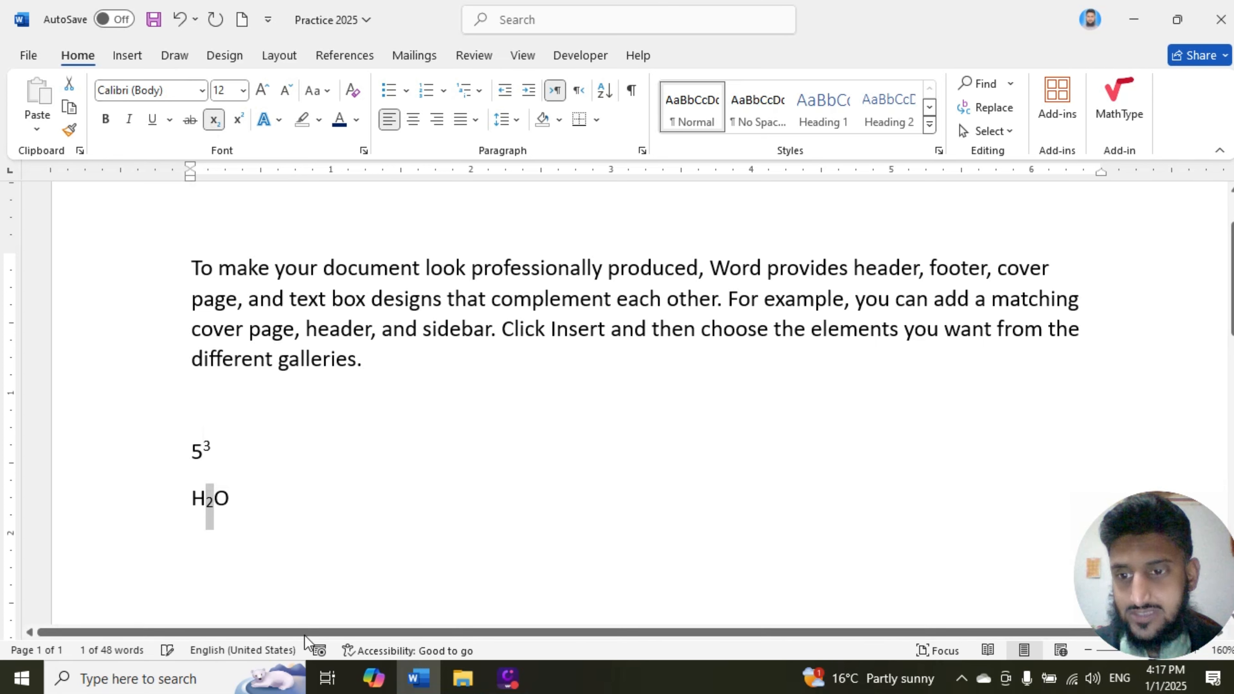
{"action": "left_click", "coordinate": [237, 500]}
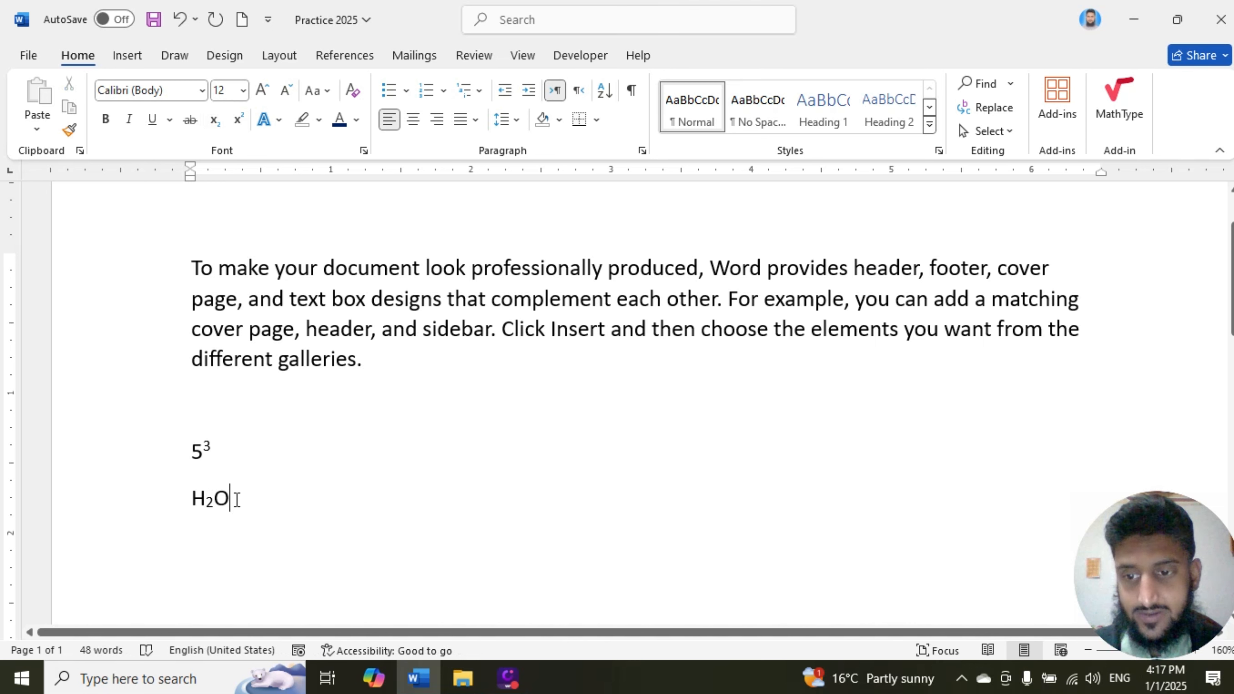
Step: Check the Subscript and Superscript tool descriptions with the H2O and 5³ lines selected, and clear the selection
{"action": "left_click_drag", "start_coordinate": [234, 500], "coordinate": [198, 498]}
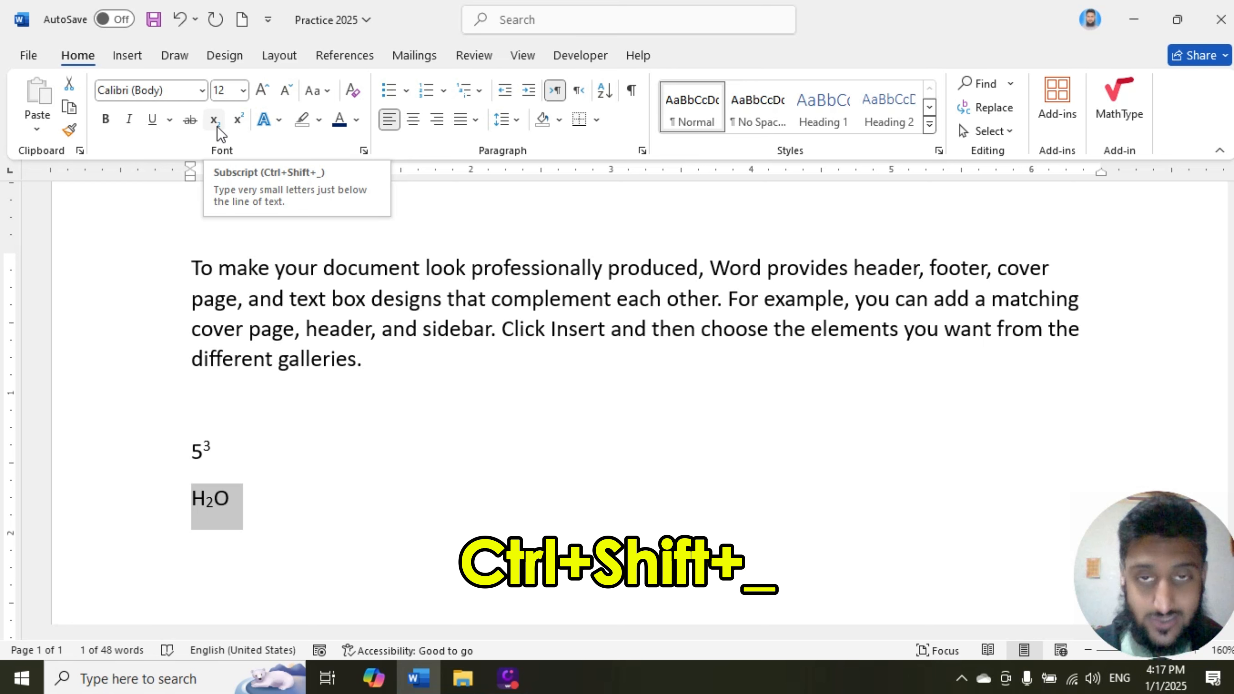
{"action": "left_click", "coordinate": [206, 445]}
{"action": "left_click_drag", "start_coordinate": [206, 445], "coordinate": [193, 447]}
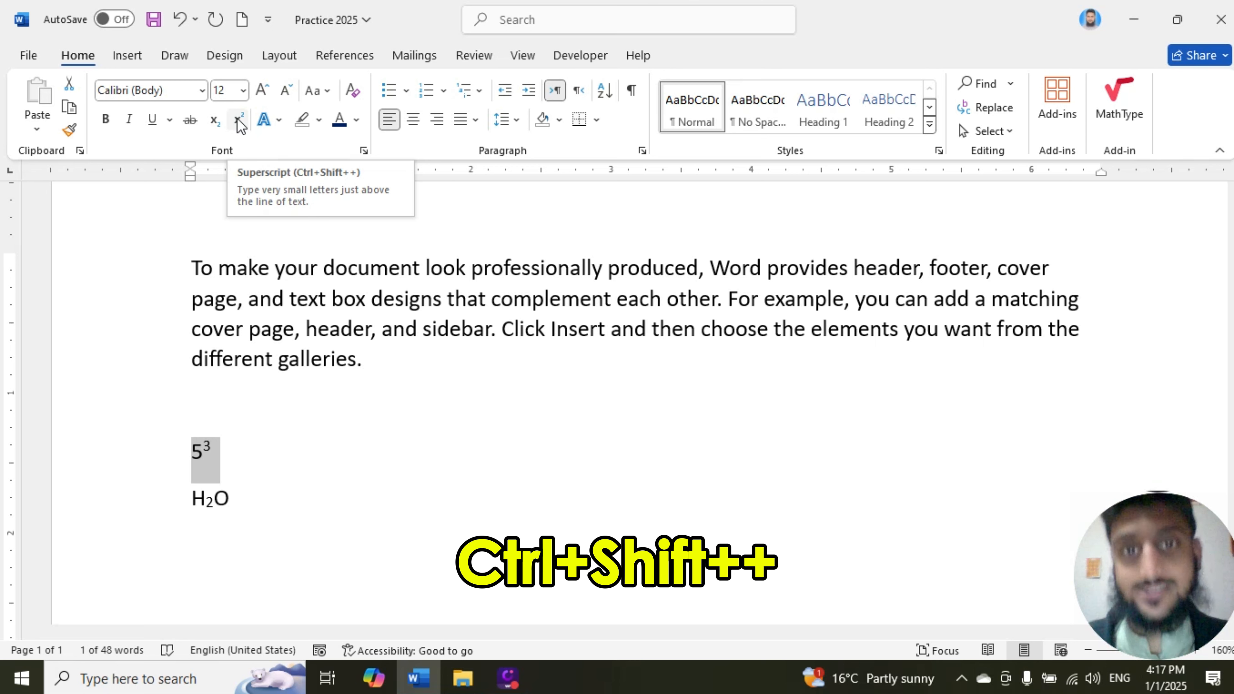
{"action": "left_click", "coordinate": [246, 470]}
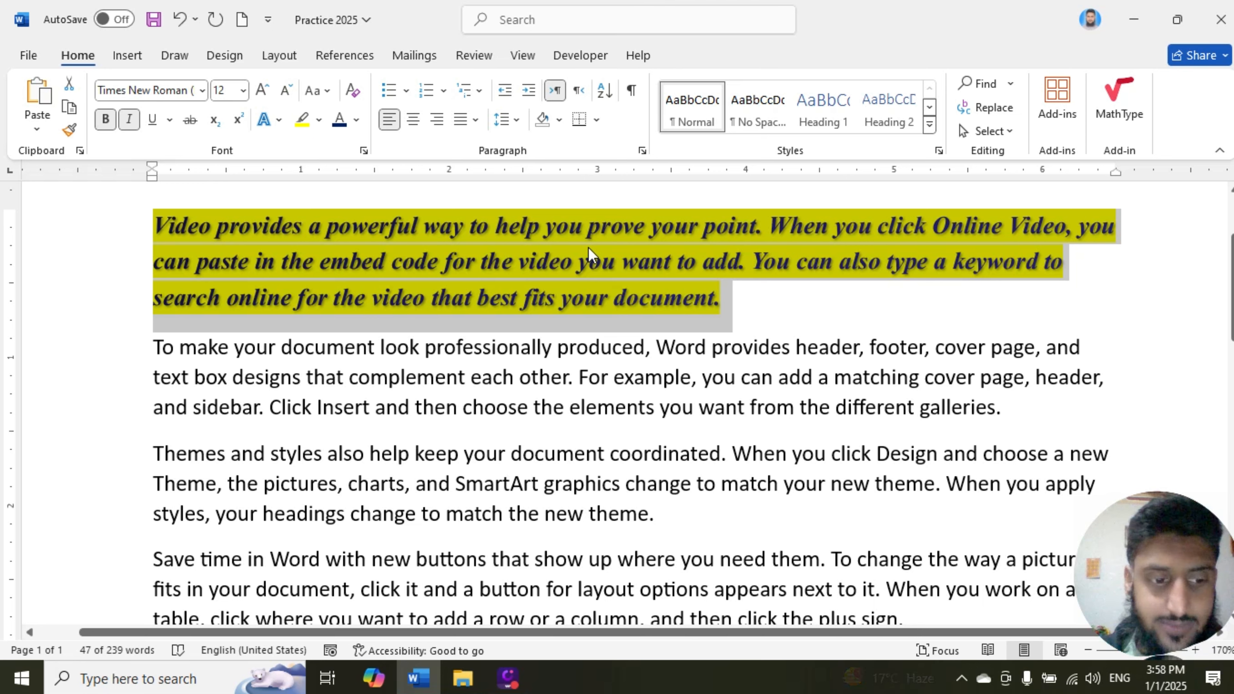
{"action": "left_click", "coordinate": [755, 307]}
{"action": "left_click_drag", "start_coordinate": [724, 297], "coordinate": [155, 225]}
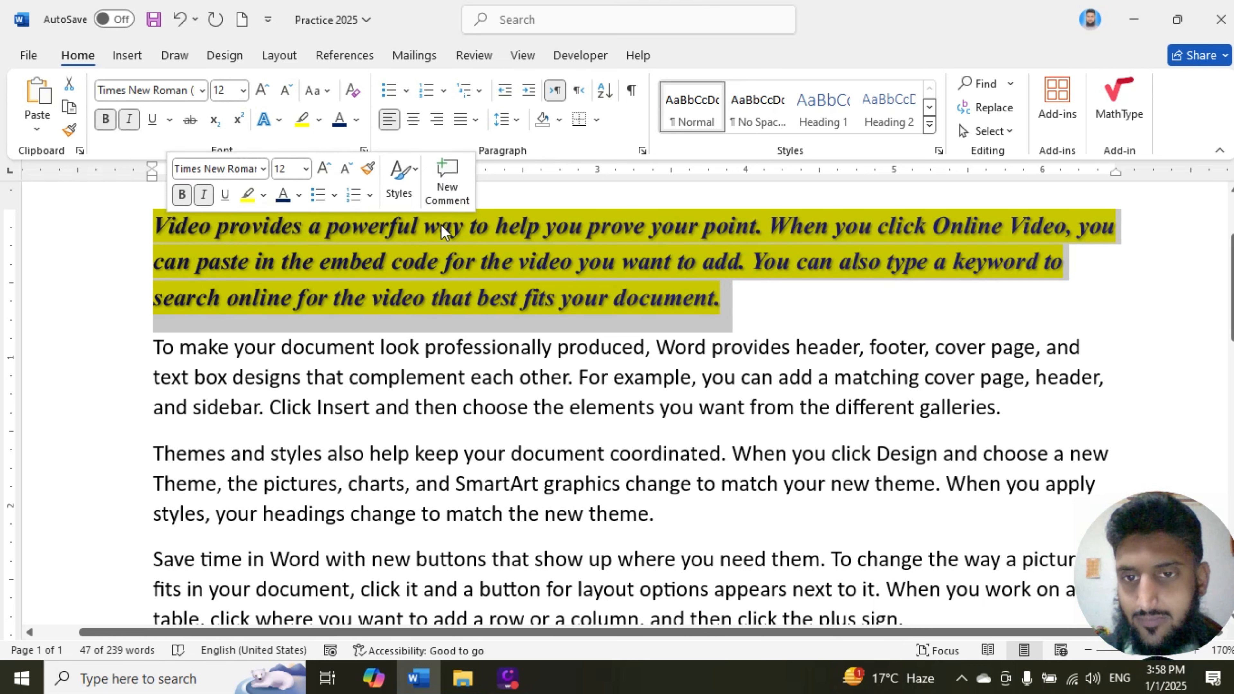
{"action": "left_click", "coordinate": [430, 354]}
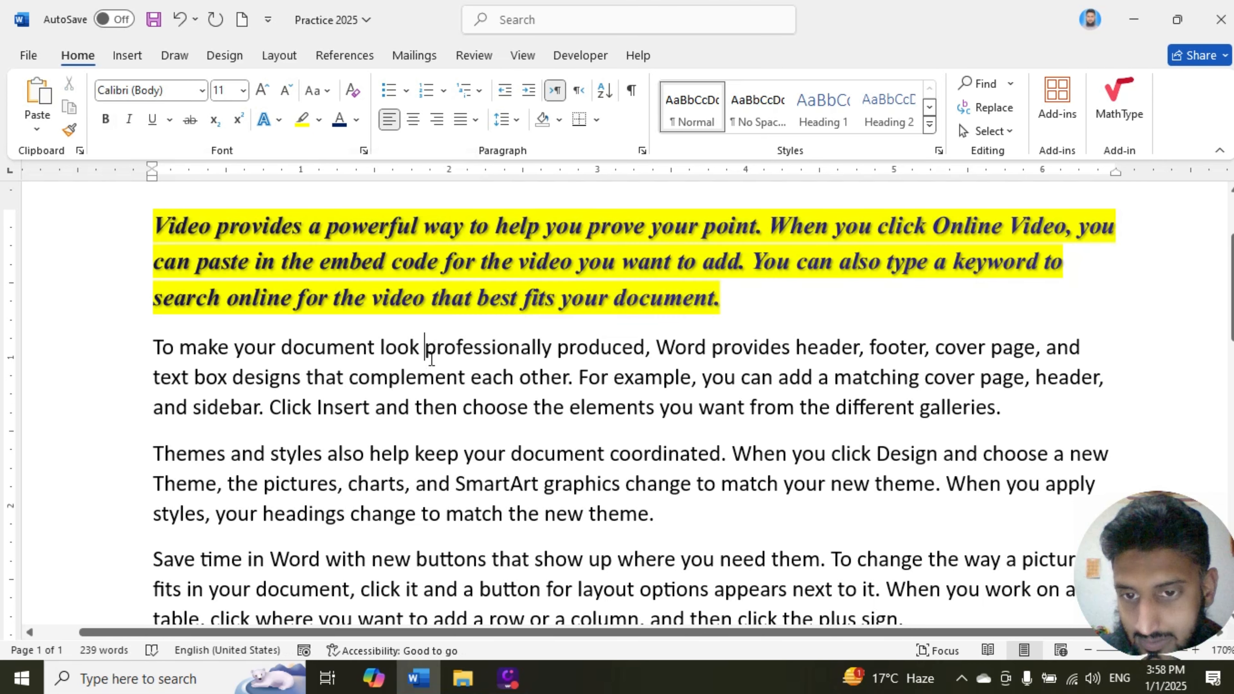
{"action": "left_click", "coordinate": [466, 483]}
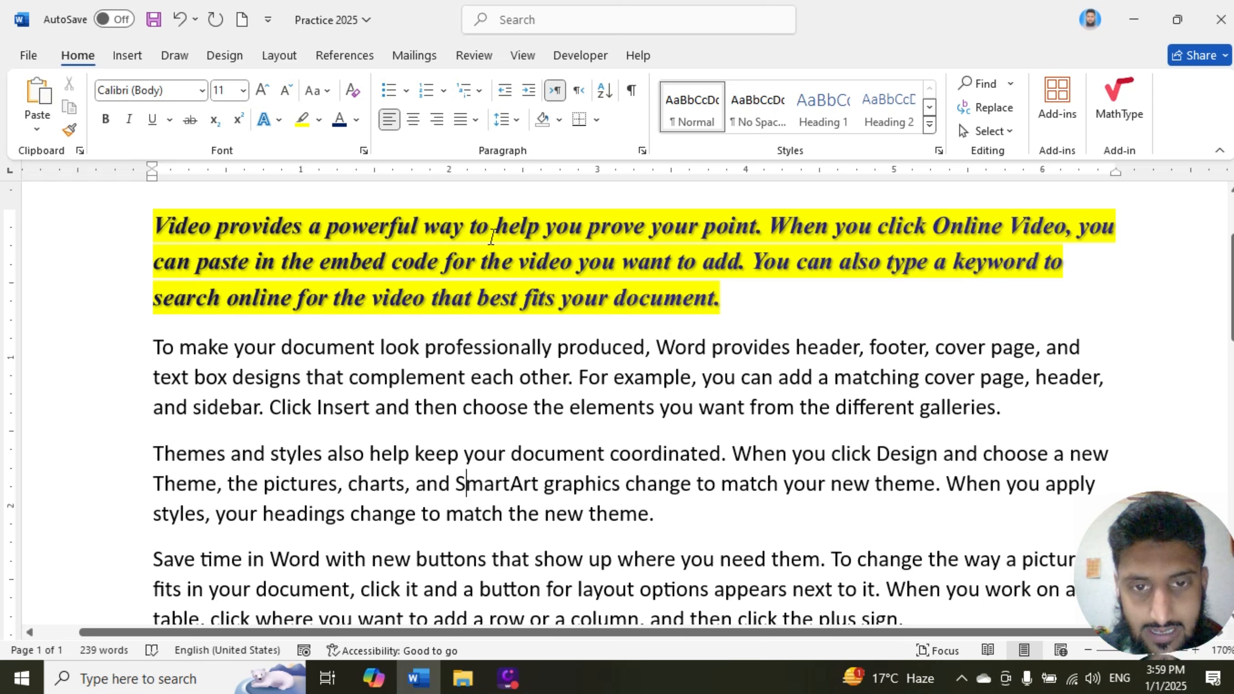
{"action": "mouse_move", "coordinate": [705, 304]}
{"action": "left_mouse_down"}
{"action": "mouse_move", "coordinate": [229, 297]}
{"action": "mouse_move", "coordinate": [161, 228]}
{"action": "mouse_move", "coordinate": [715, 304]}
{"action": "left_mouse_up"}
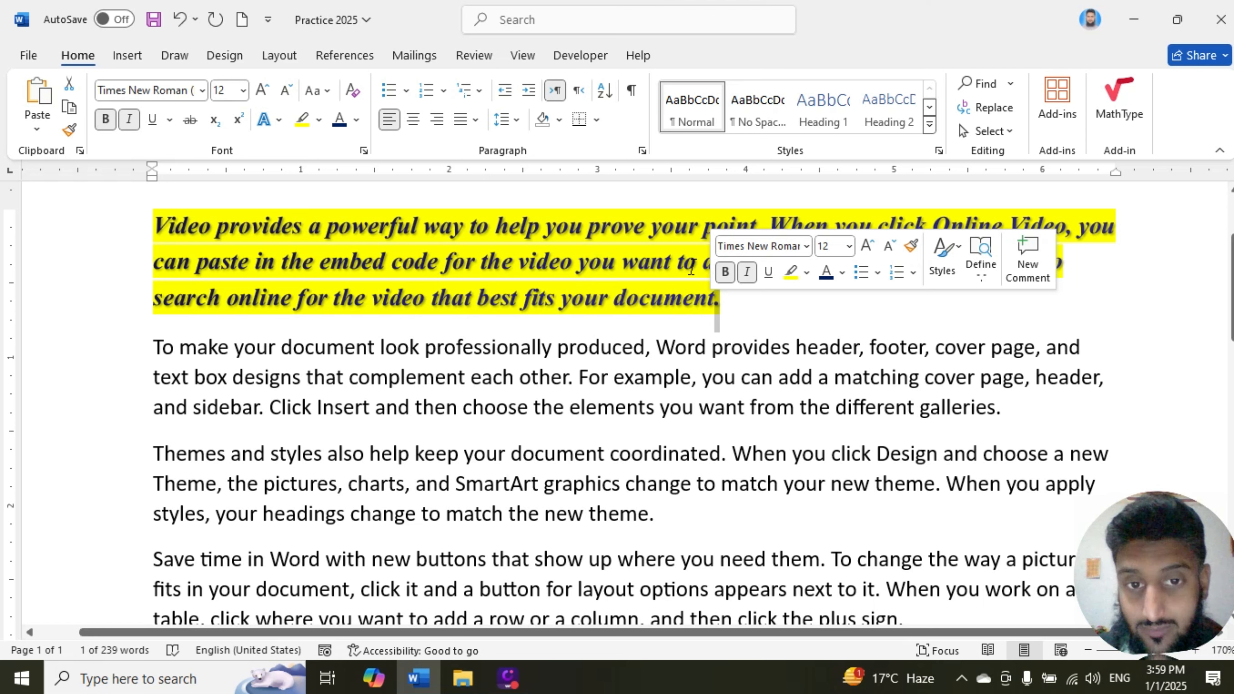
Step: Copy the opening paragraph's formatting with Format Painter onto the second paragraph's text from "For example" to "galleries."
{"action": "left_click_drag", "start_coordinate": [719, 305], "coordinate": [498, 315]}
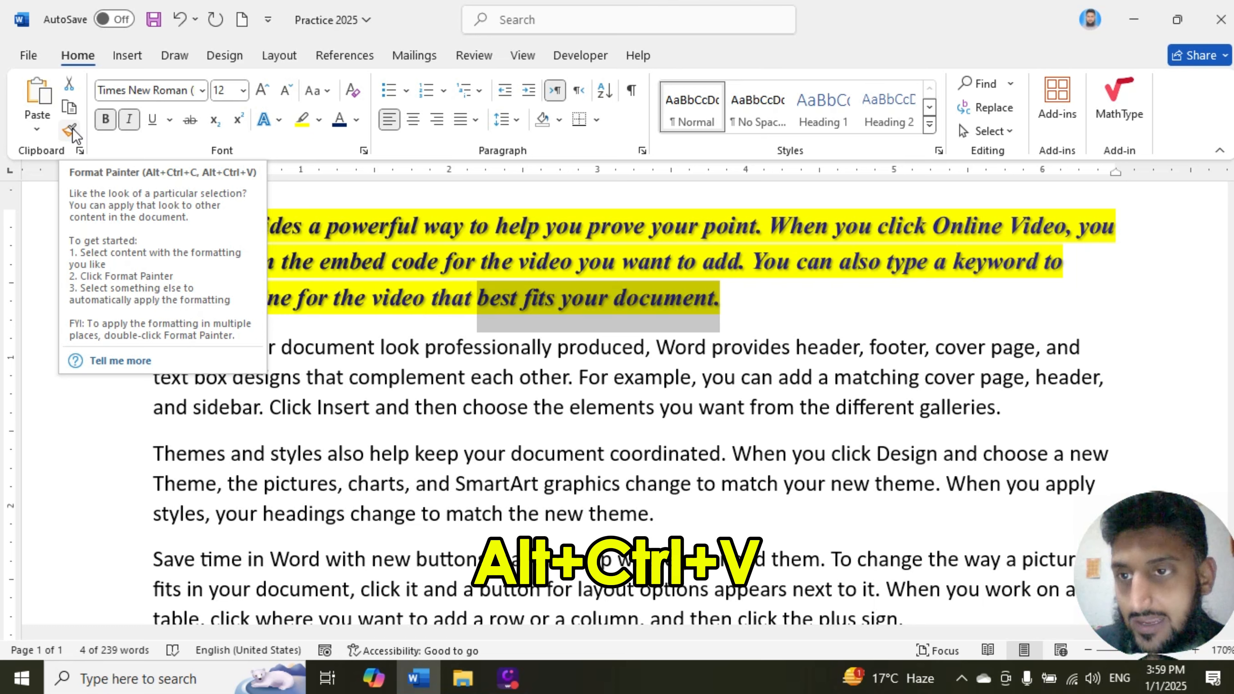
{"action": "left_click", "coordinate": [70, 129]}
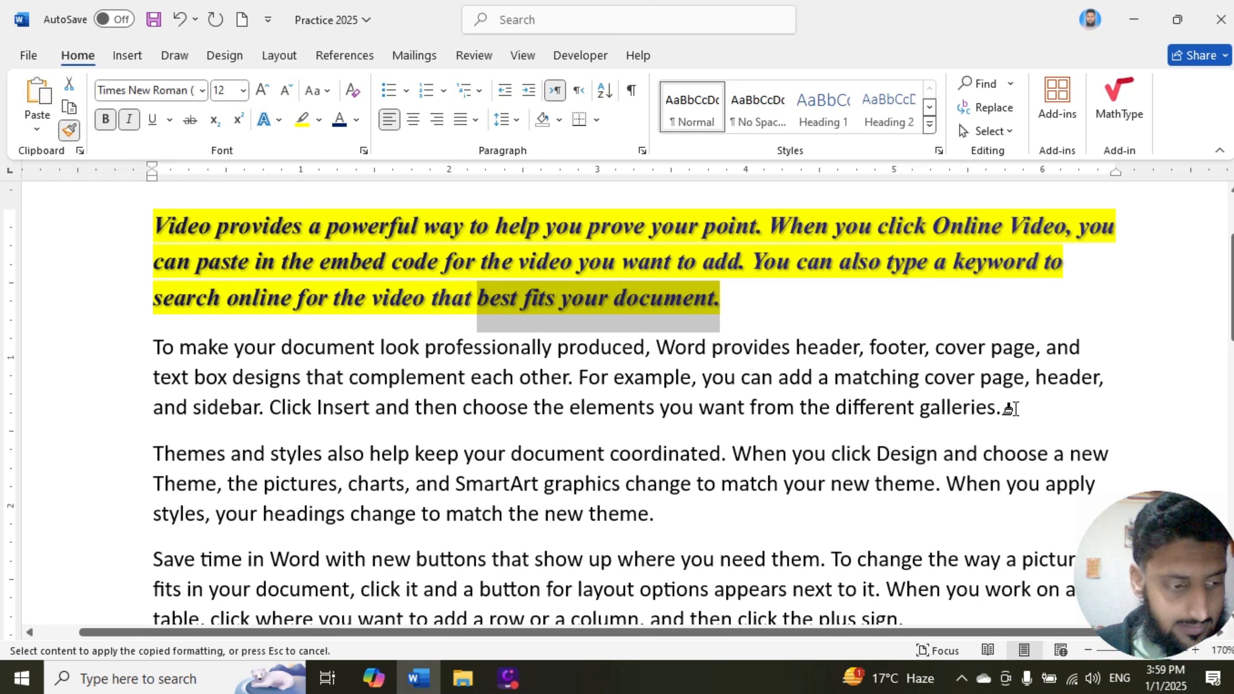
{"action": "mouse_move", "coordinate": [1011, 409]}
{"action": "left_mouse_down"}
{"action": "mouse_move", "coordinate": [143, 402]}
{"action": "mouse_move", "coordinate": [257, 378]}
{"action": "mouse_move", "coordinate": [573, 380]}
{"action": "left_mouse_up"}
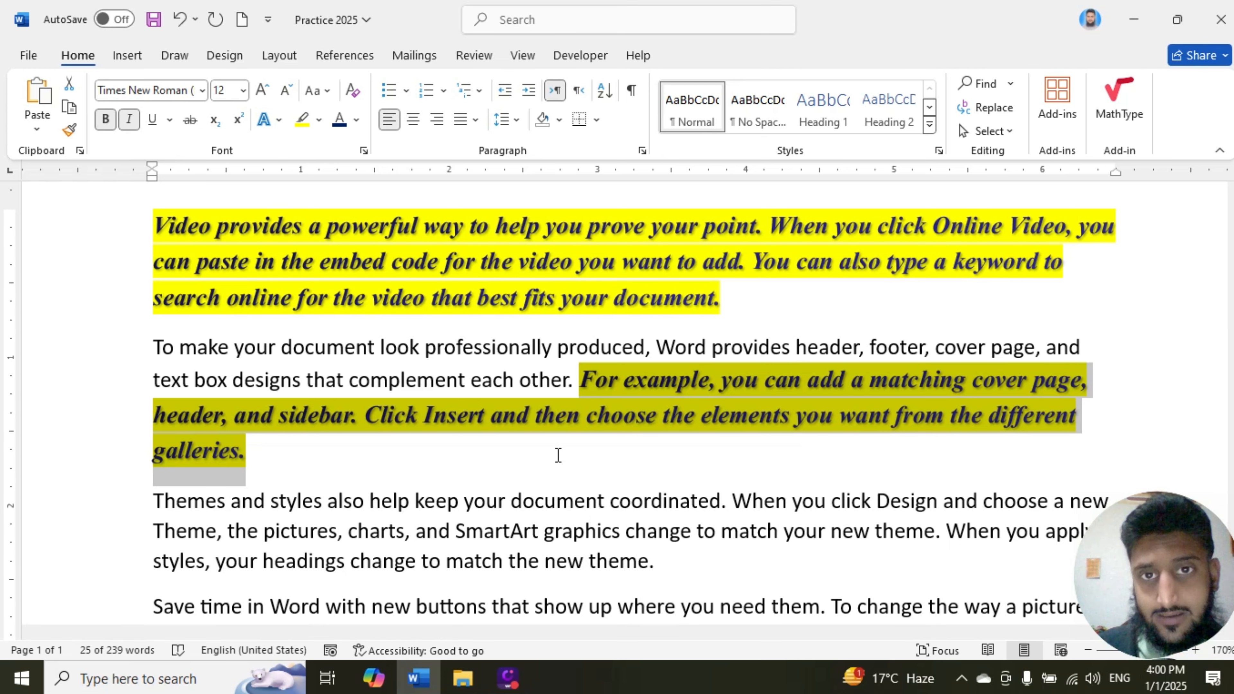
Step: Copy the opening paragraph's formatting onto "charts, and SmartArt graphics change" in the third paragraph with Format Painter
{"action": "scroll", "coordinate": [544, 303], "scroll_direction": "down", "scroll_amount": 3}
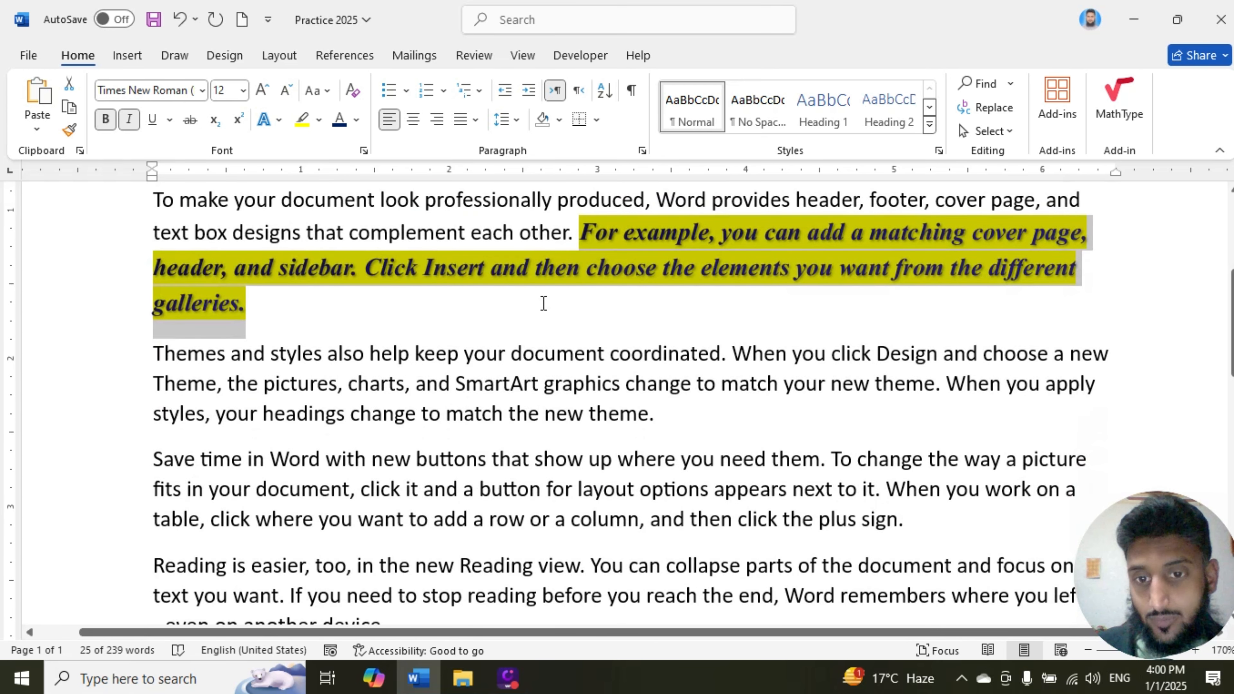
{"action": "scroll", "coordinate": [560, 276], "scroll_direction": "up", "scroll_amount": 3}
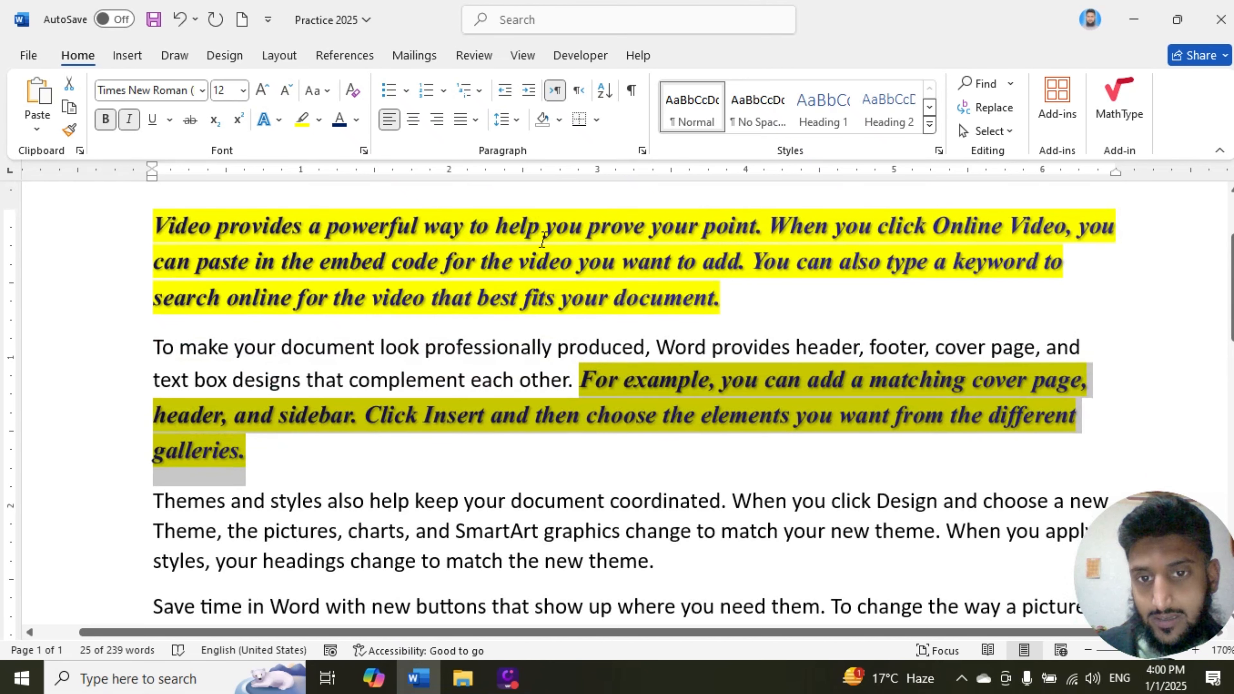
{"action": "left_click_drag", "start_coordinate": [724, 302], "coordinate": [629, 298]}
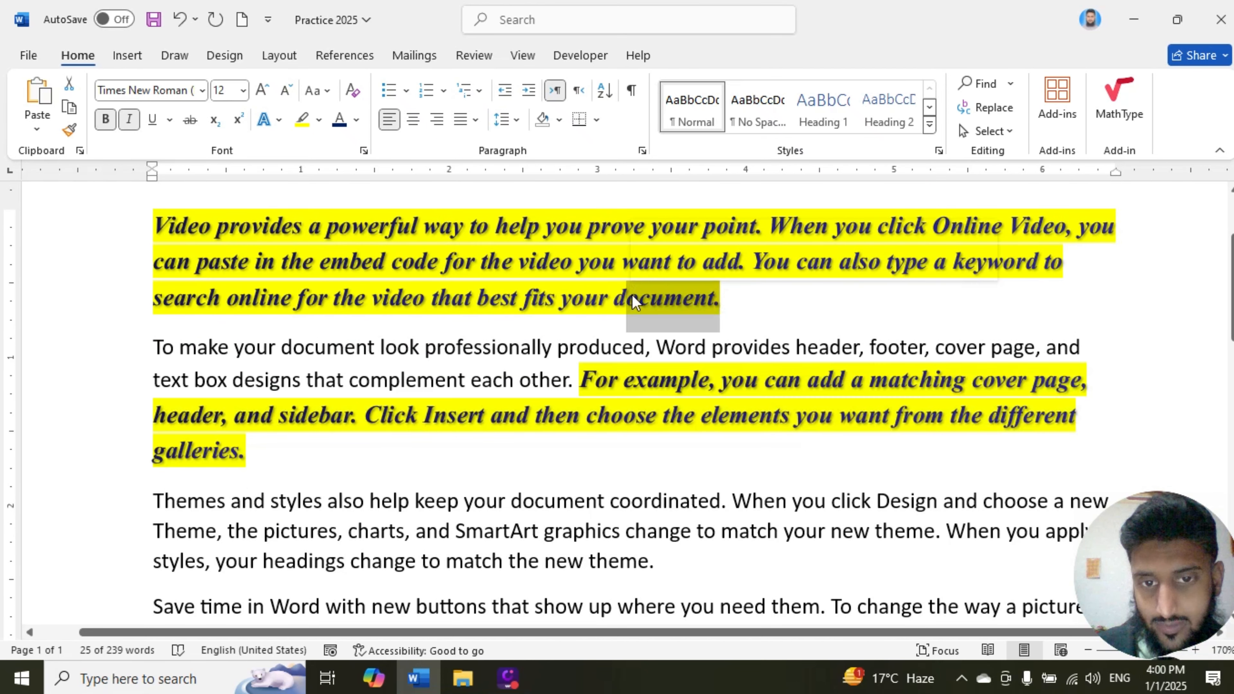
{"action": "left_click", "coordinate": [76, 130]}
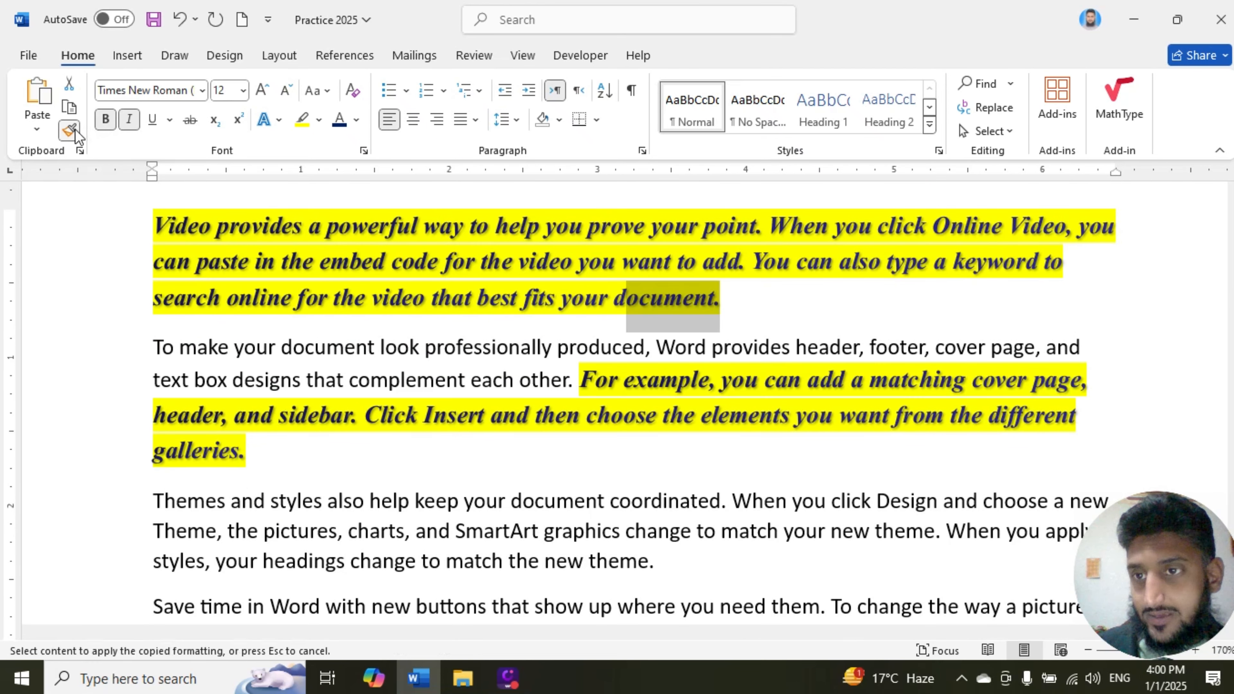
{"action": "left_click_drag", "start_coordinate": [659, 541], "coordinate": [348, 545]}
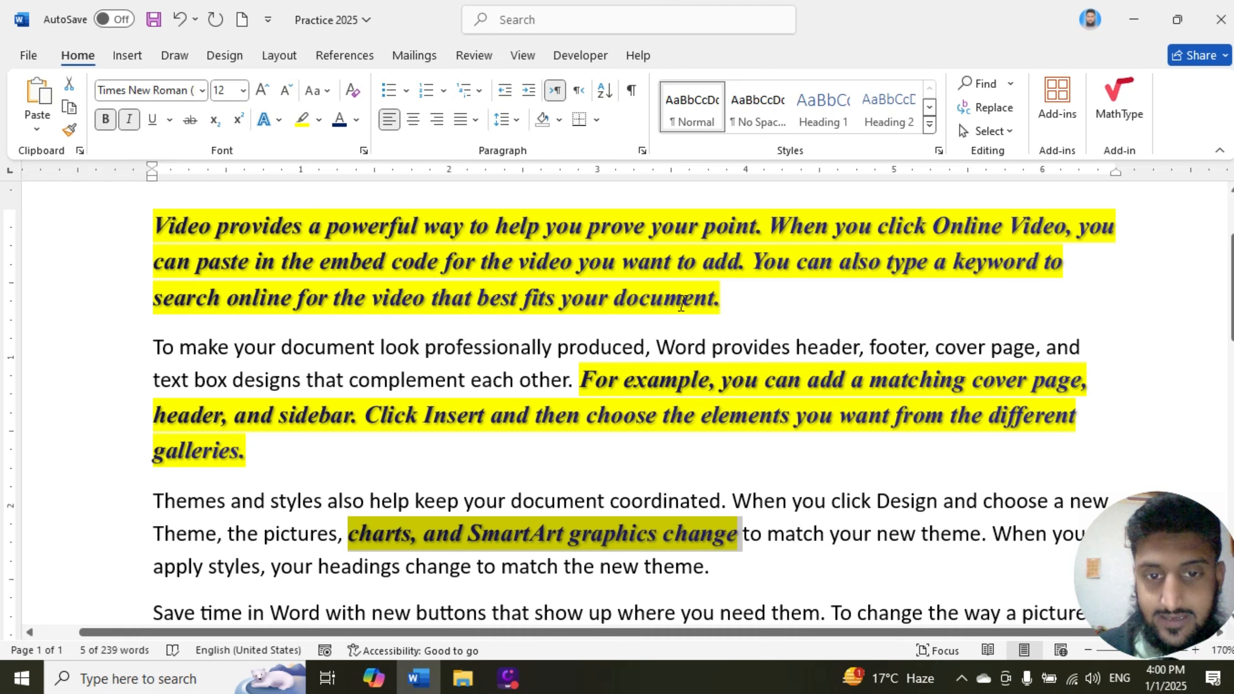
Step: Lock Format Painter on the opening paragraph's formatting and apply it to "and then click the plus sign.", "click it and a button for" and "Save time in Word"
{"action": "left_click_drag", "start_coordinate": [682, 304], "coordinate": [525, 301]}
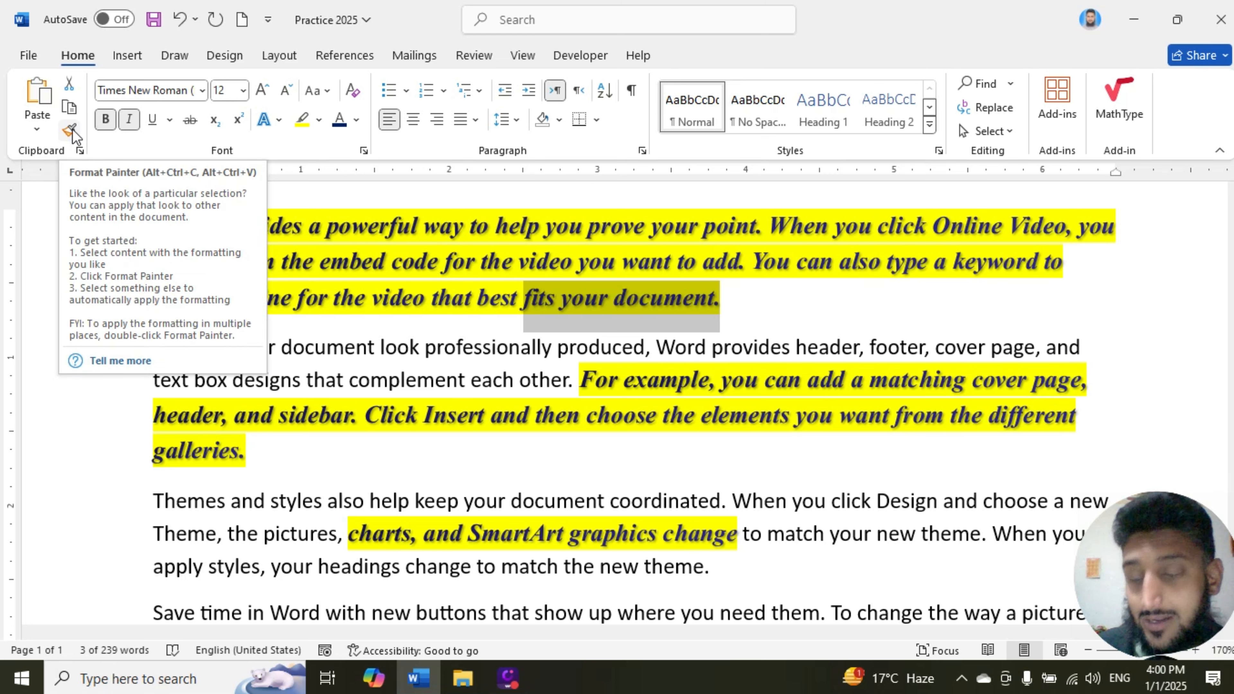
{"action": "left_click", "coordinate": [70, 129]}
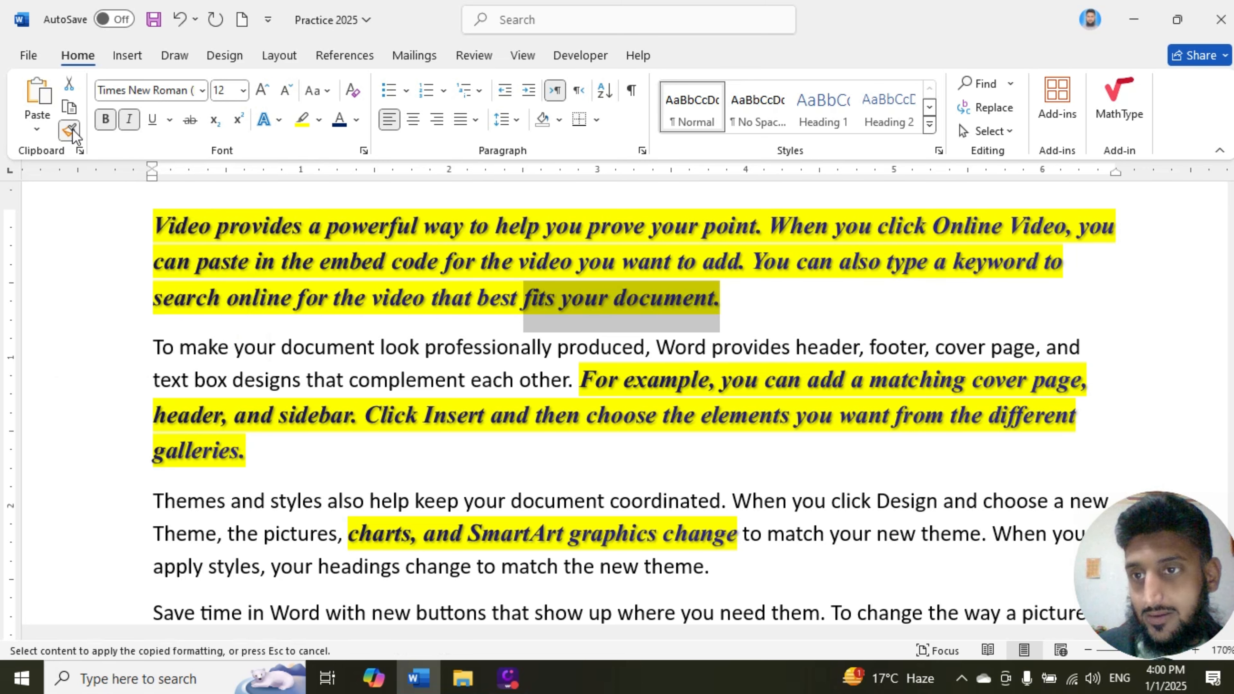
{"action": "scroll", "coordinate": [447, 365], "scroll_direction": "down", "scroll_amount": 1}
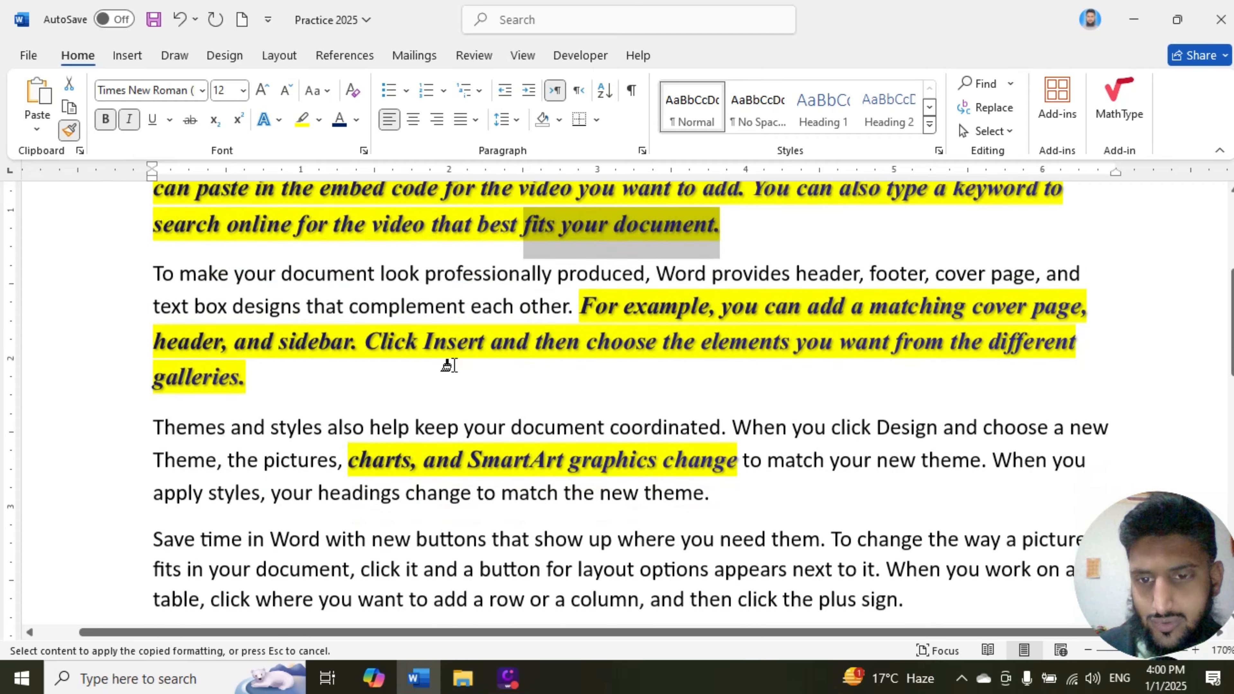
{"action": "scroll", "coordinate": [447, 366], "scroll_direction": "down", "scroll_amount": 3}
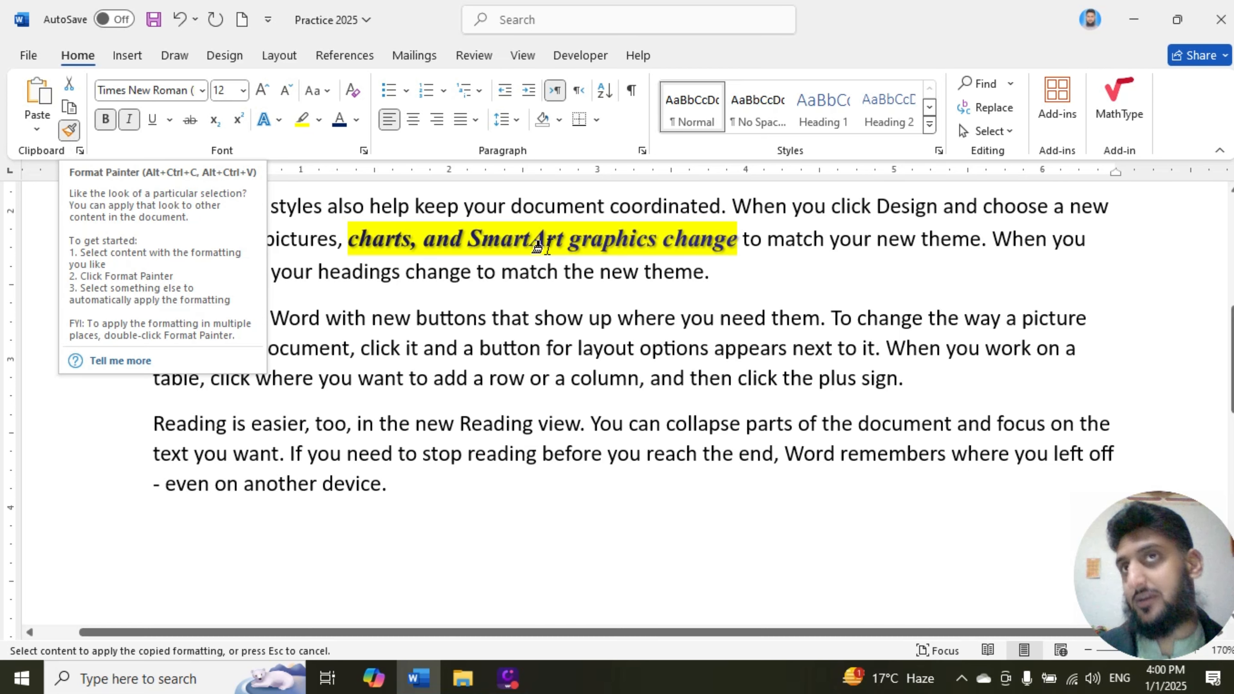
{"action": "left_click_drag", "start_coordinate": [687, 378], "coordinate": [652, 376]}
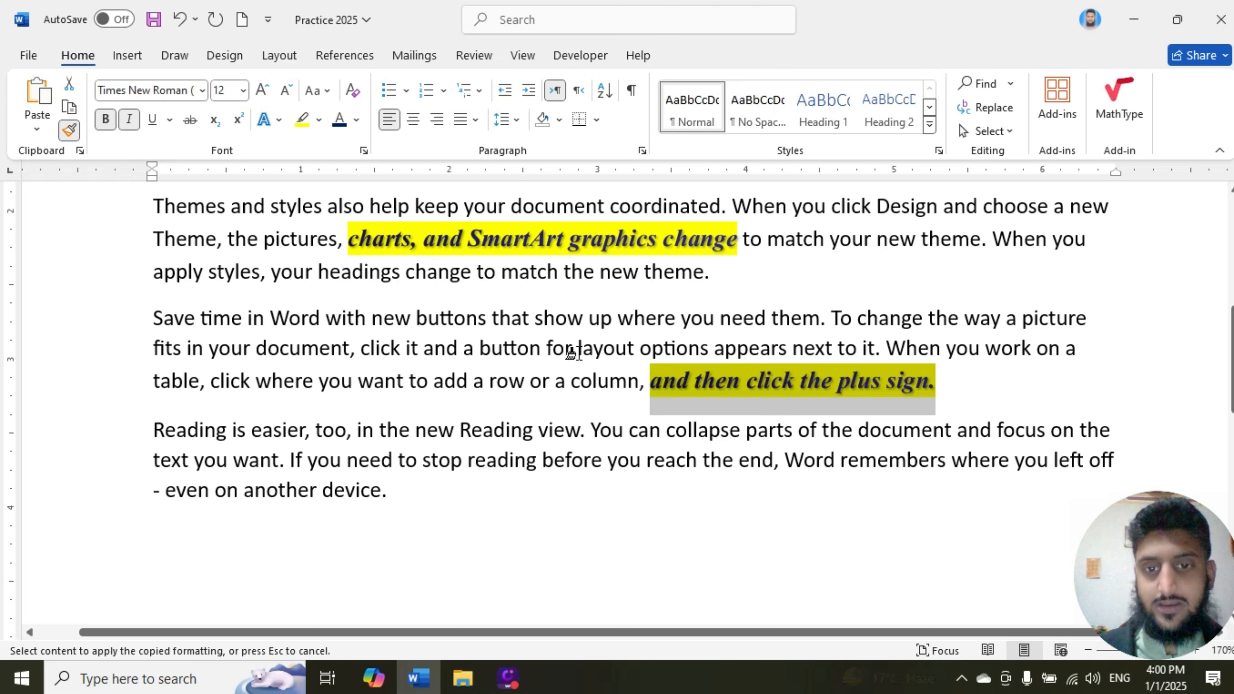
{"action": "mouse_move", "coordinate": [576, 349]}
{"action": "left_mouse_down"}
{"action": "mouse_move", "coordinate": [362, 349]}
{"action": "mouse_move", "coordinate": [155, 320]}
{"action": "left_mouse_up"}
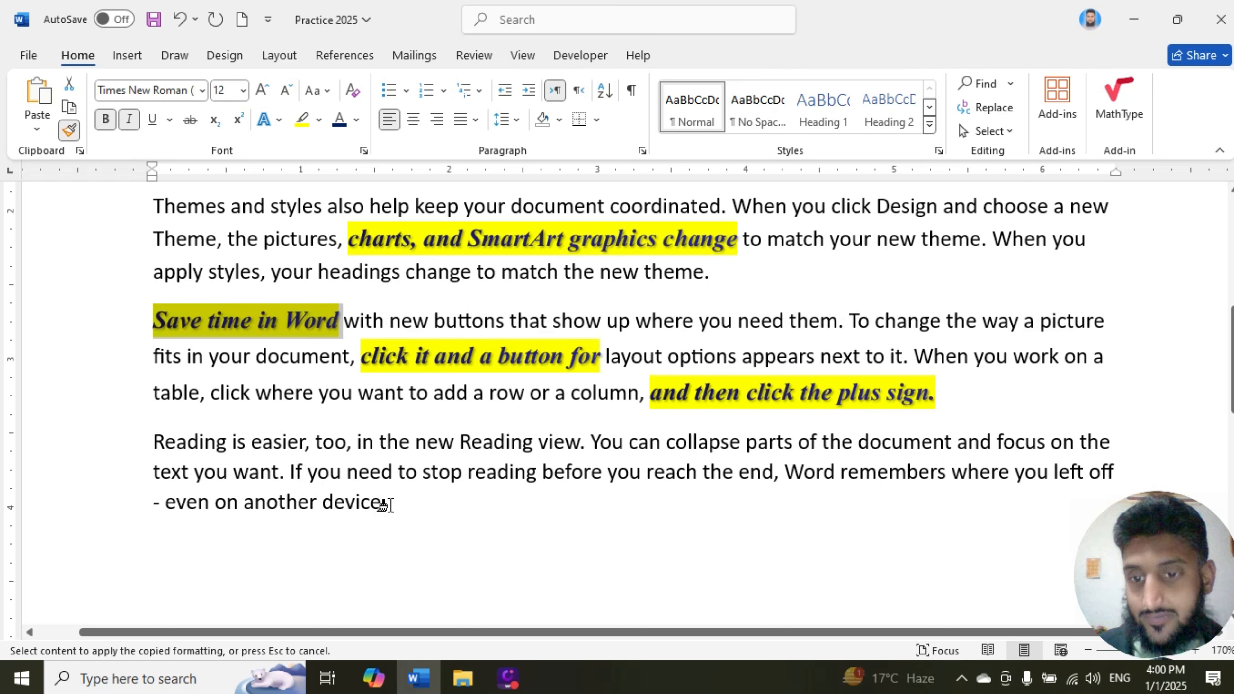
Step: Apply the copied formatting to "even on another device.", "easier, too, in the new" and "can collapse parts of", and turn Format Painter off
{"action": "left_click_drag", "start_coordinate": [388, 504], "coordinate": [167, 500]}
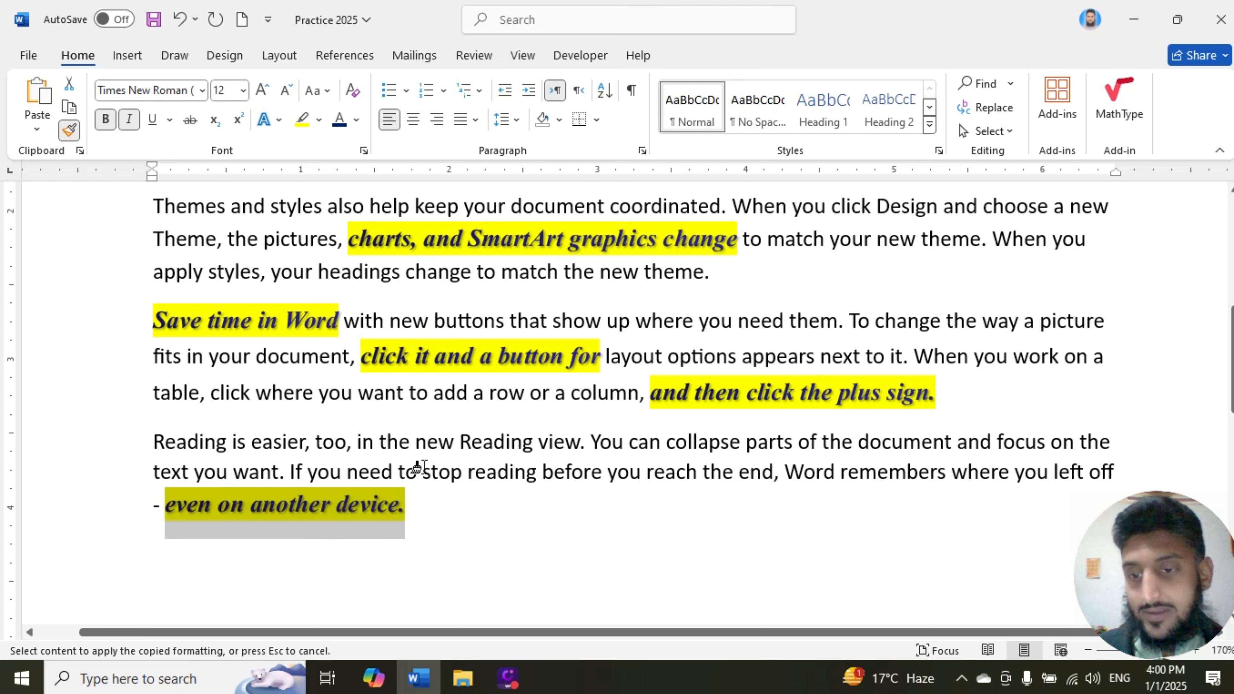
{"action": "left_click_drag", "start_coordinate": [427, 442], "coordinate": [250, 443]}
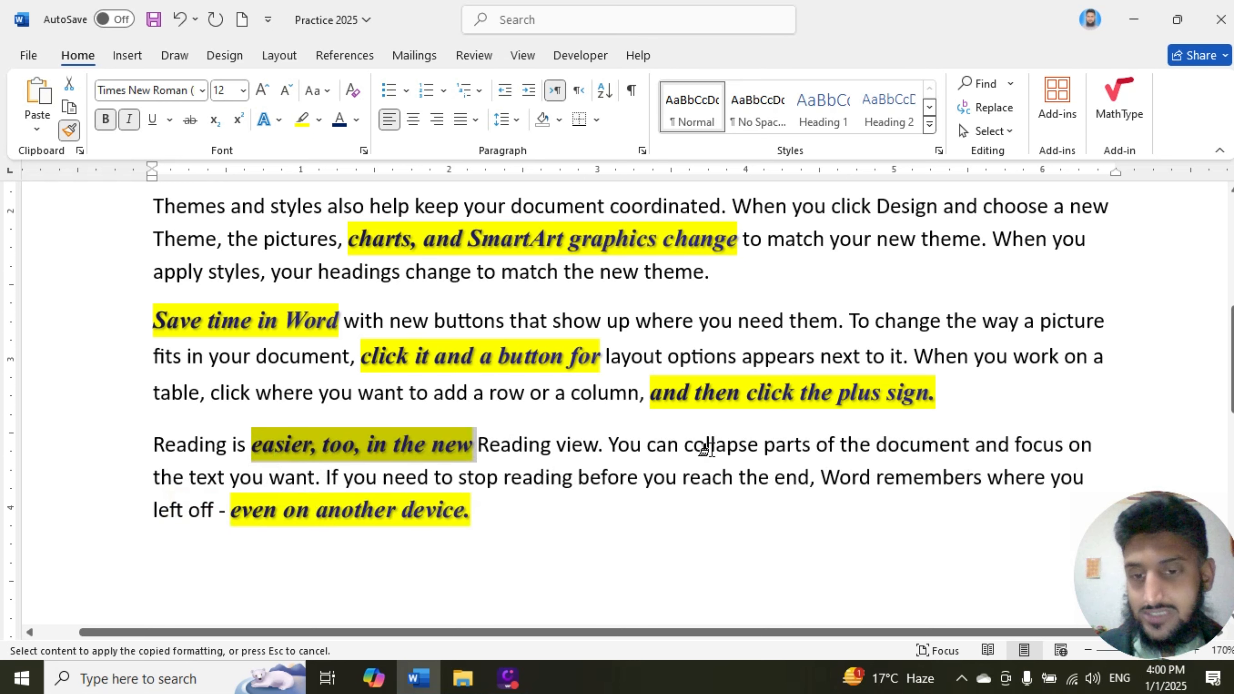
{"action": "left_click_drag", "start_coordinate": [839, 447], "coordinate": [664, 458]}
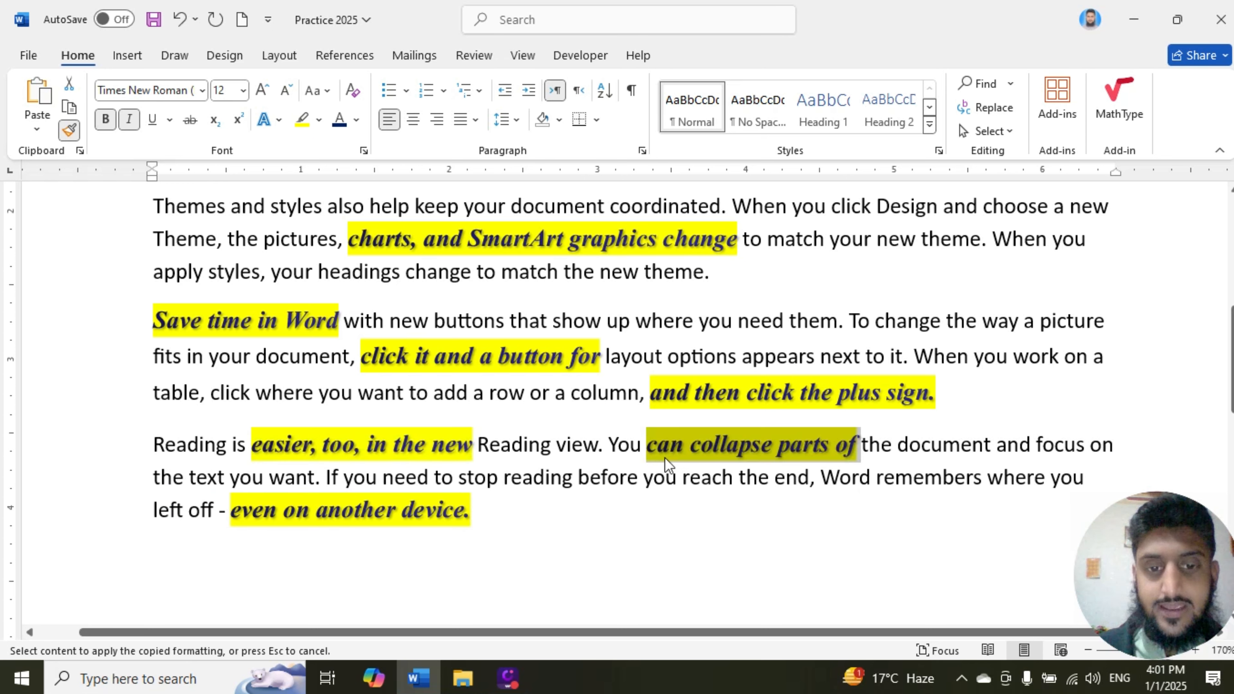
{"action": "scroll", "coordinate": [592, 395], "scroll_direction": "up", "scroll_amount": 3}
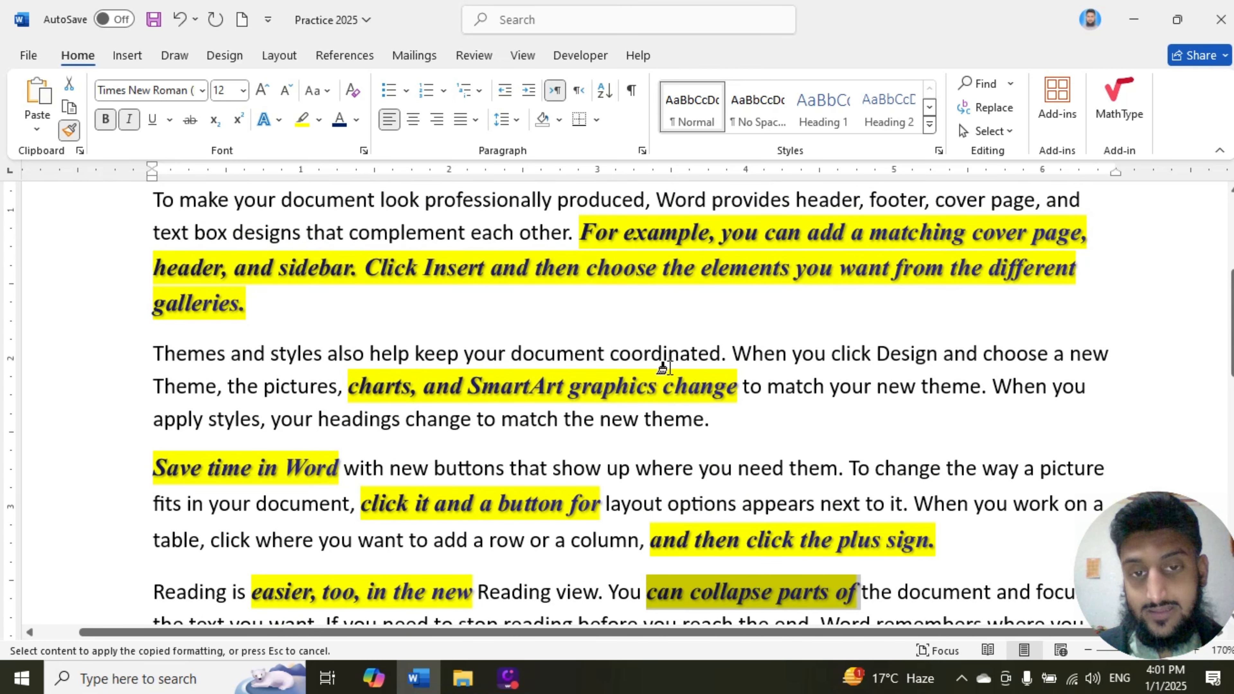
{"action": "scroll", "coordinate": [661, 375], "scroll_direction": "up", "scroll_amount": 3}
{"action": "scroll", "coordinate": [654, 340], "scroll_direction": "down", "scroll_amount": 8}
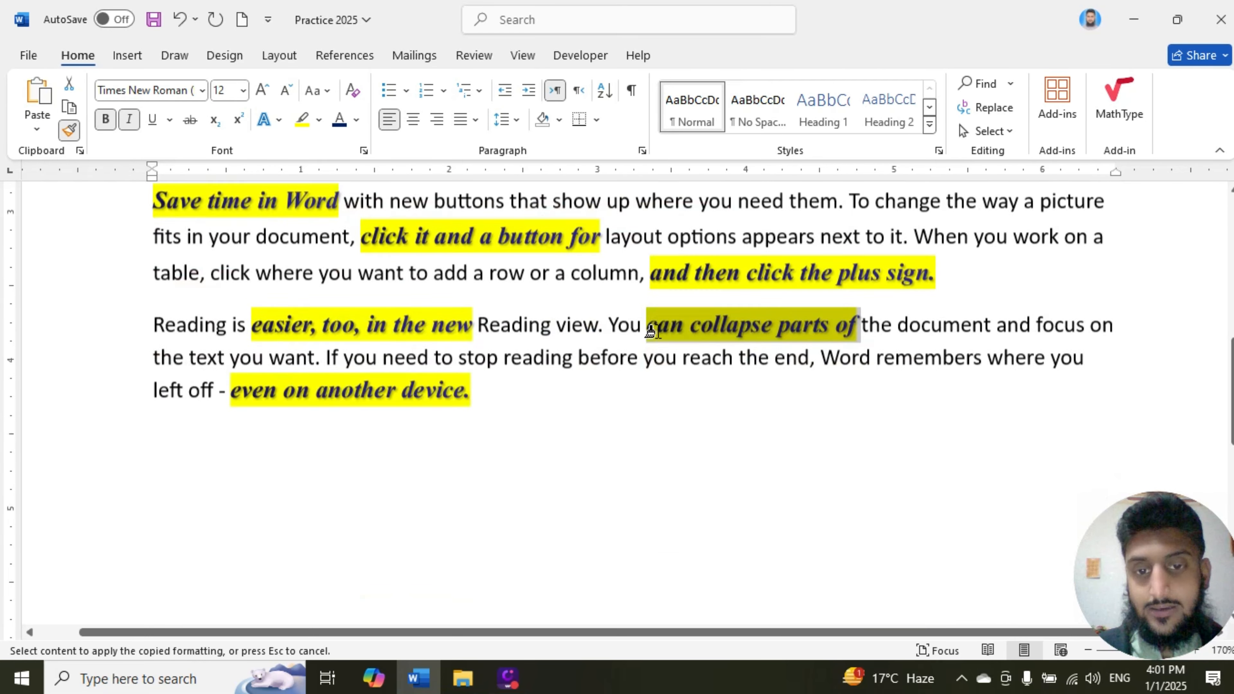
{"action": "scroll", "coordinate": [650, 328], "scroll_direction": "up", "scroll_amount": 3}
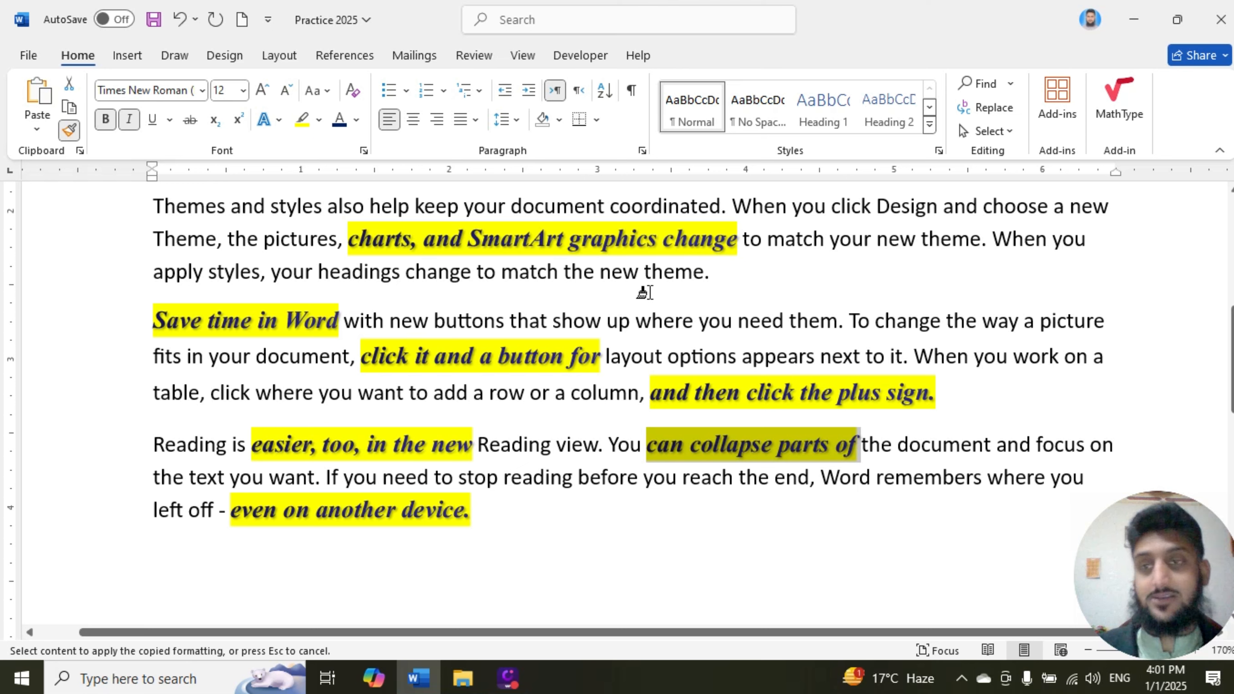
{"action": "left_click", "coordinate": [69, 128]}
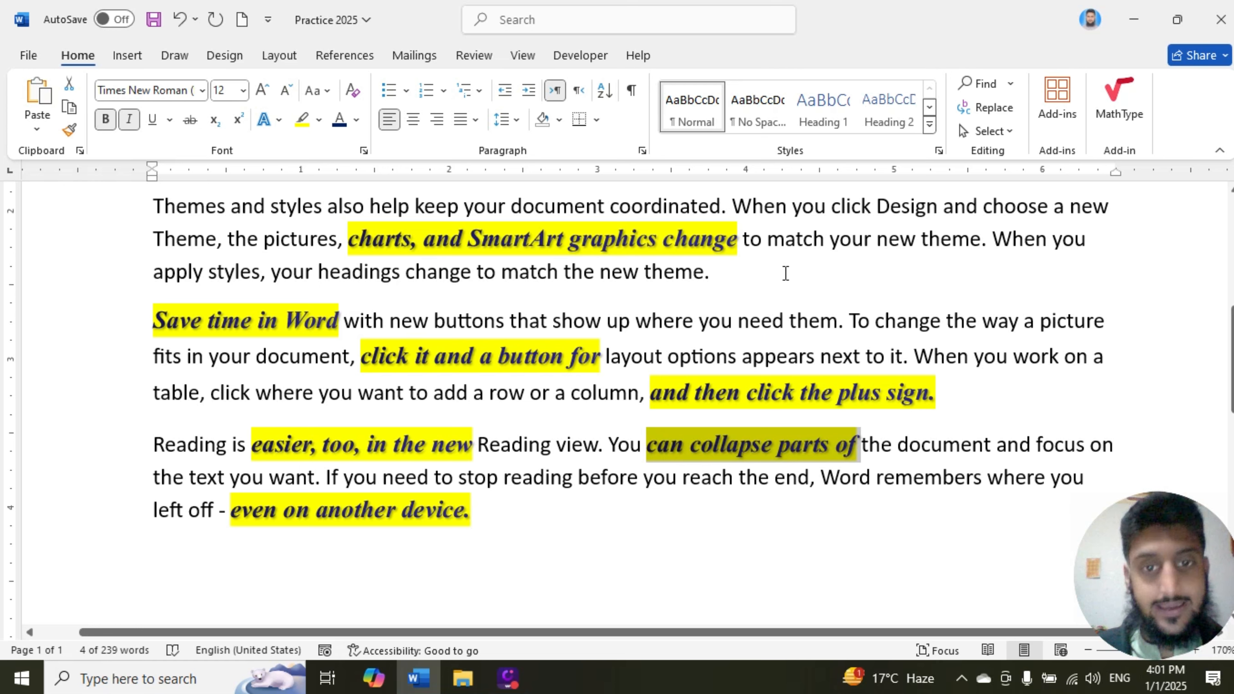
{"action": "scroll", "coordinate": [572, 372], "scroll_direction": "up", "scroll_amount": 3}
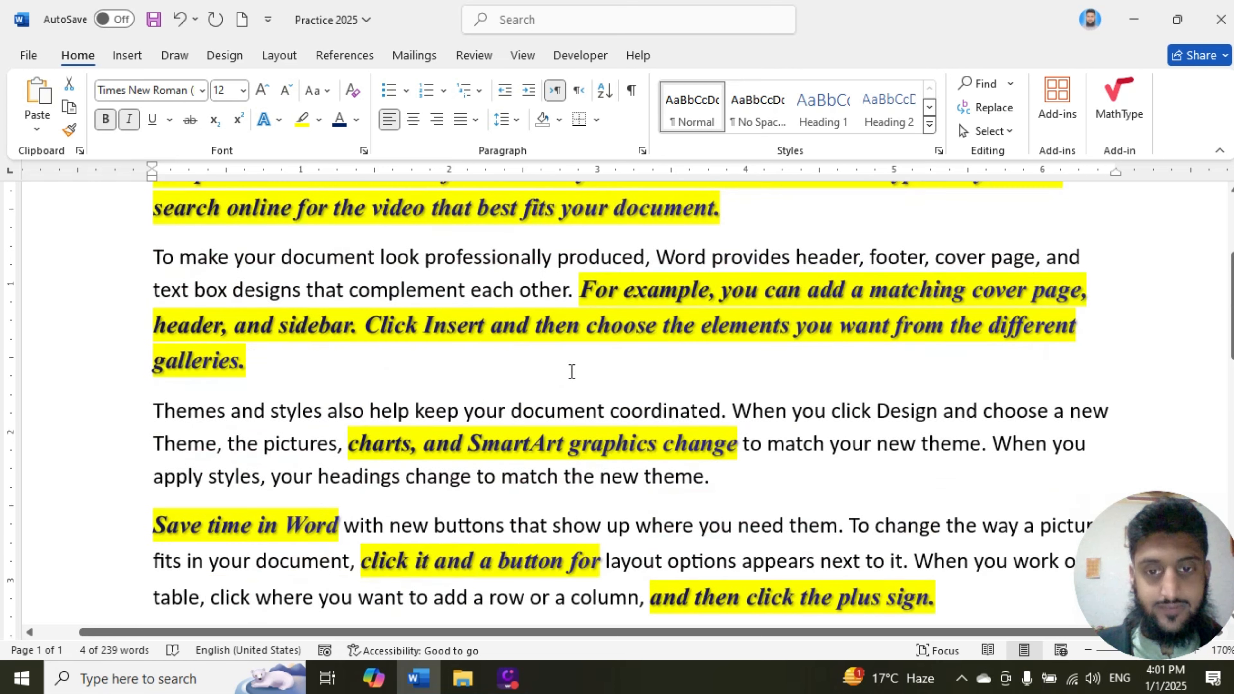
{"action": "scroll", "coordinate": [572, 372], "scroll_direction": "up", "scroll_amount": 3}
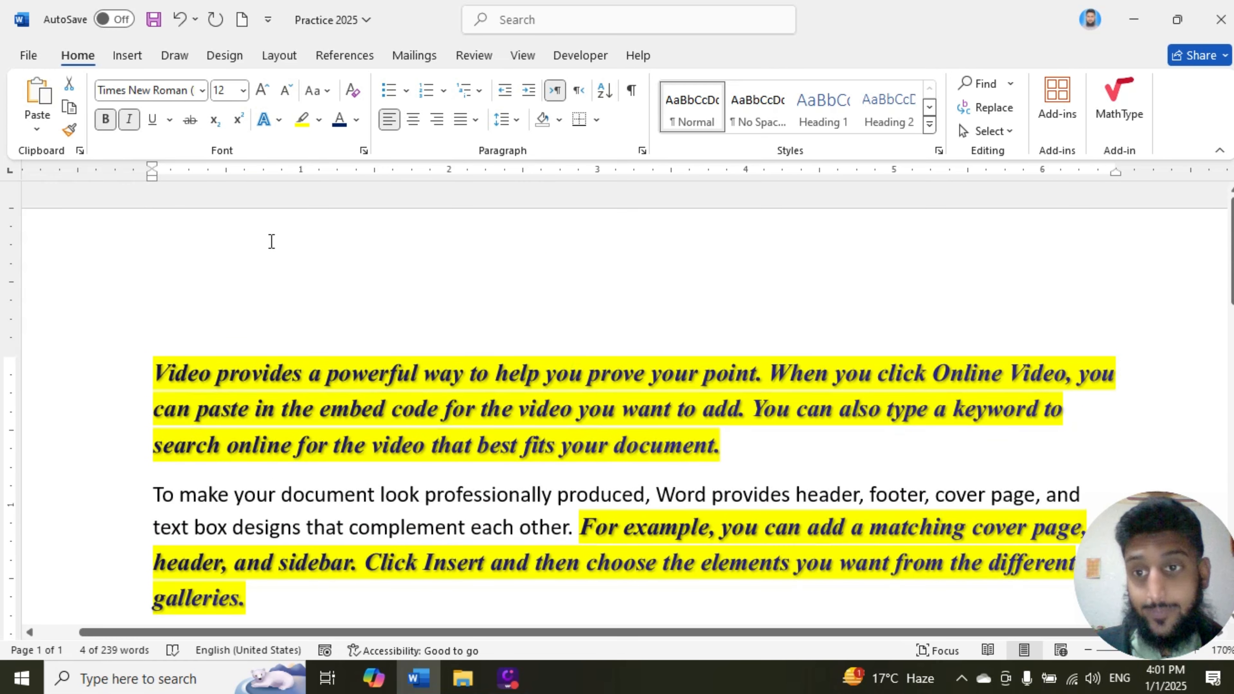
{"action": "left_click", "coordinate": [271, 242]}
{"action": "scroll", "coordinate": [503, 335], "scroll_direction": "down", "scroll_amount": 1}
{"action": "scroll", "coordinate": [503, 335], "scroll_direction": "down", "scroll_amount": 2, "text": "ctrl"}
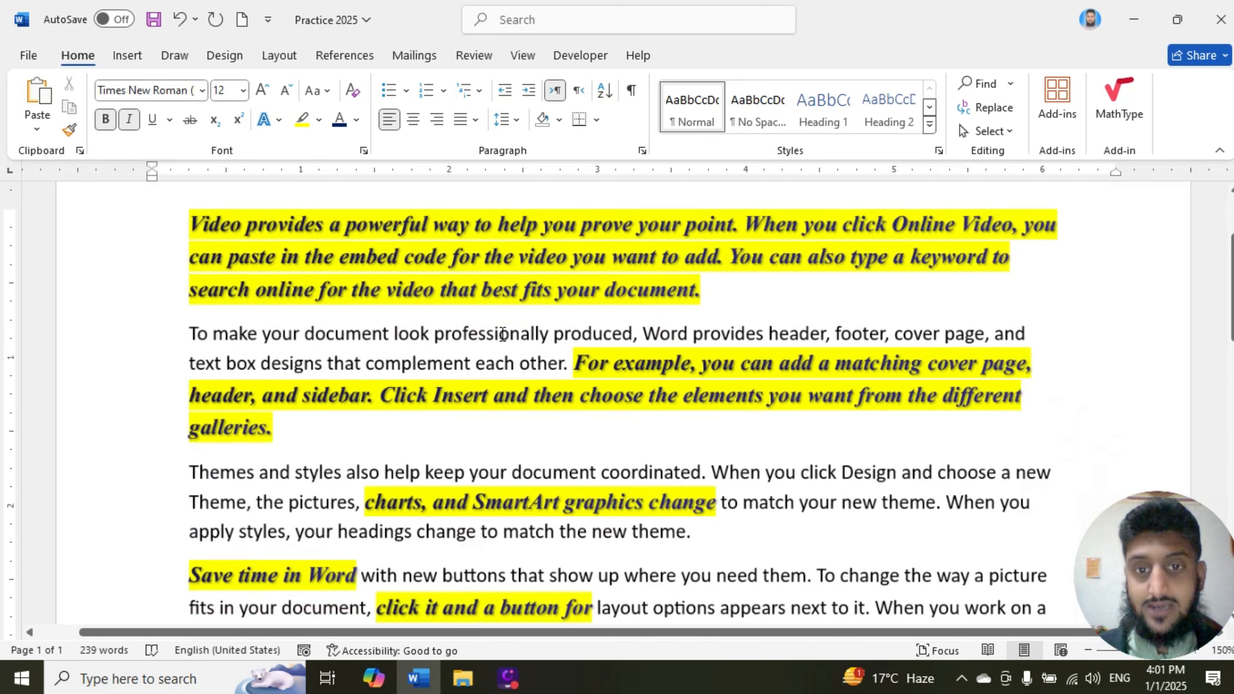
{"action": "scroll", "coordinate": [503, 334], "scroll_direction": "down", "scroll_amount": 2, "text": "ctrl"}
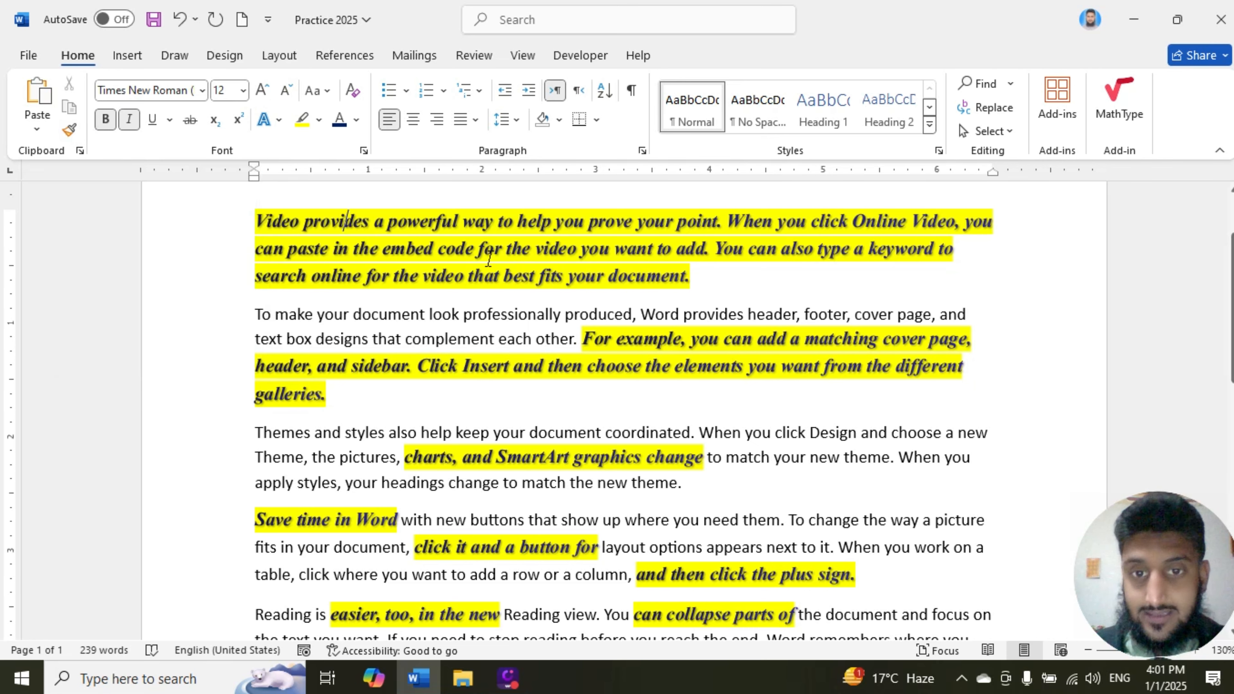
Step: Clear all formatting from the whole document and remove its text highlighting with No Color
{"action": "key", "text": "ctrl+a"}
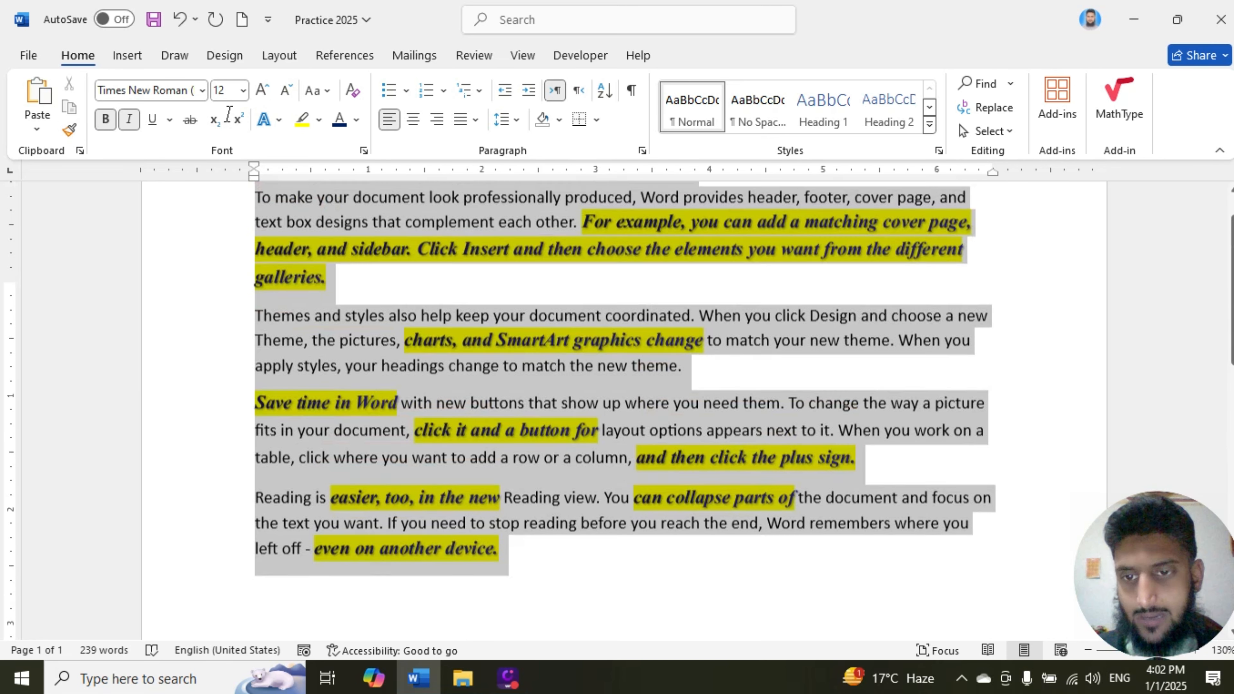
{"action": "scroll", "coordinate": [243, 204], "scroll_direction": "up", "scroll_amount": 4}
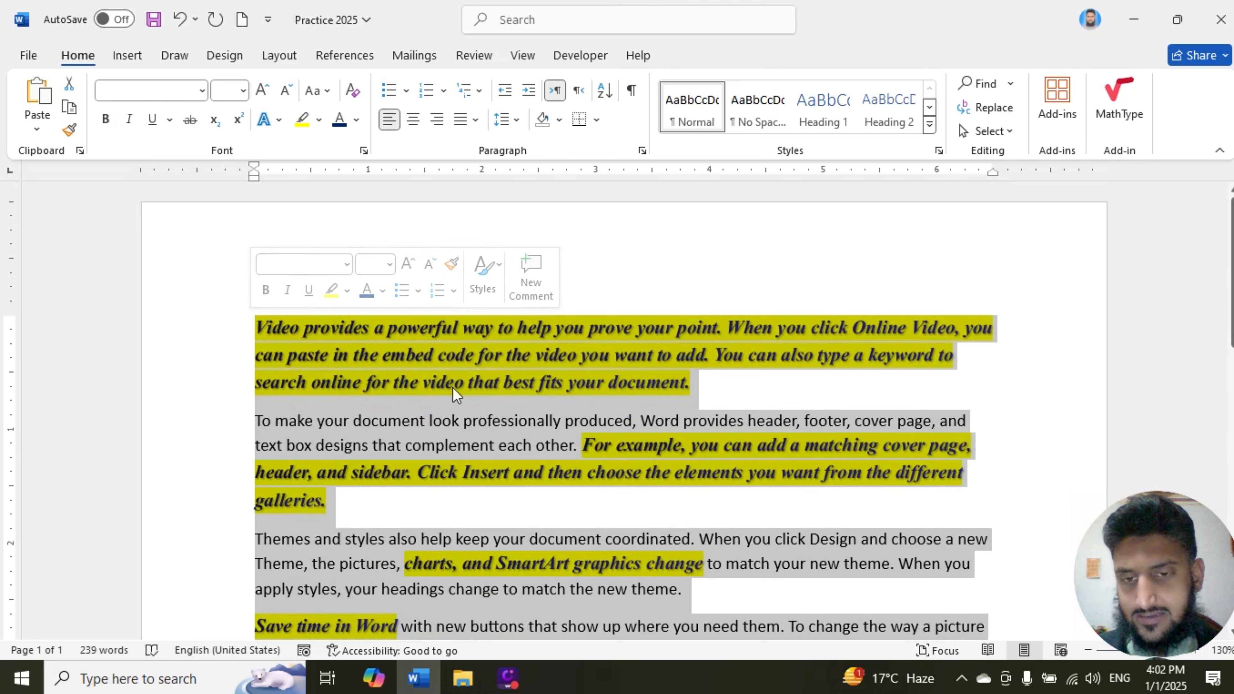
{"action": "left_click", "coordinate": [454, 352]}
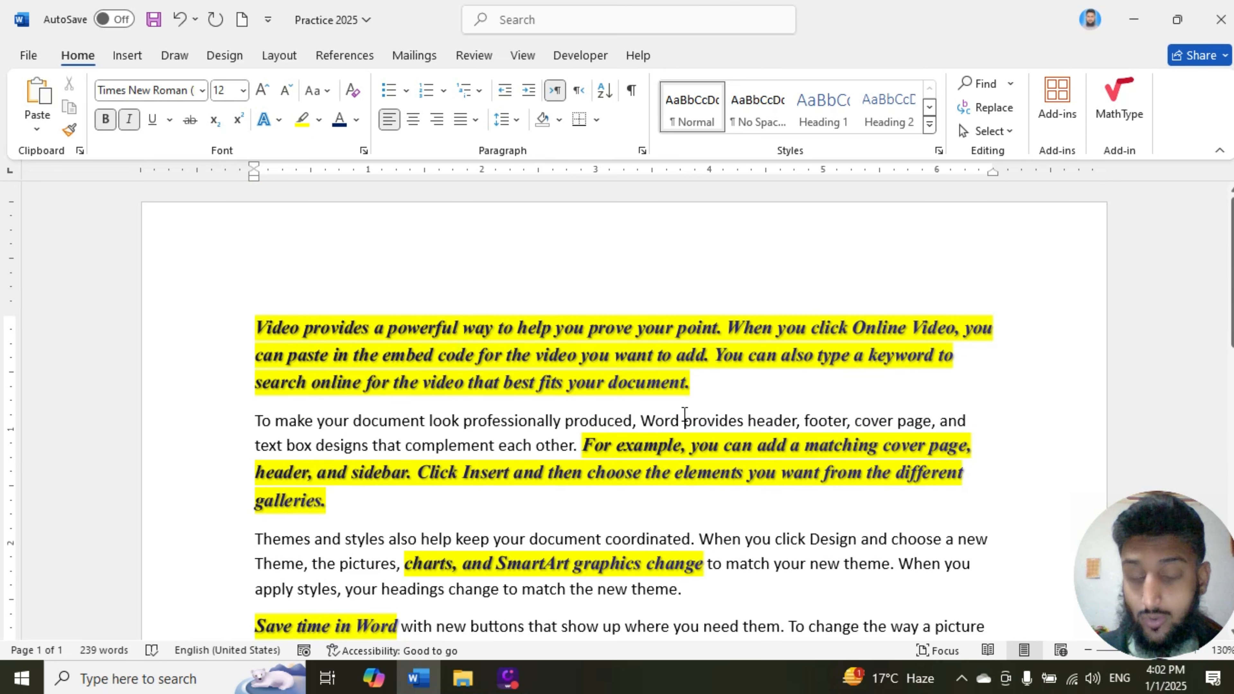
{"action": "key", "text": "ctrl+a"}
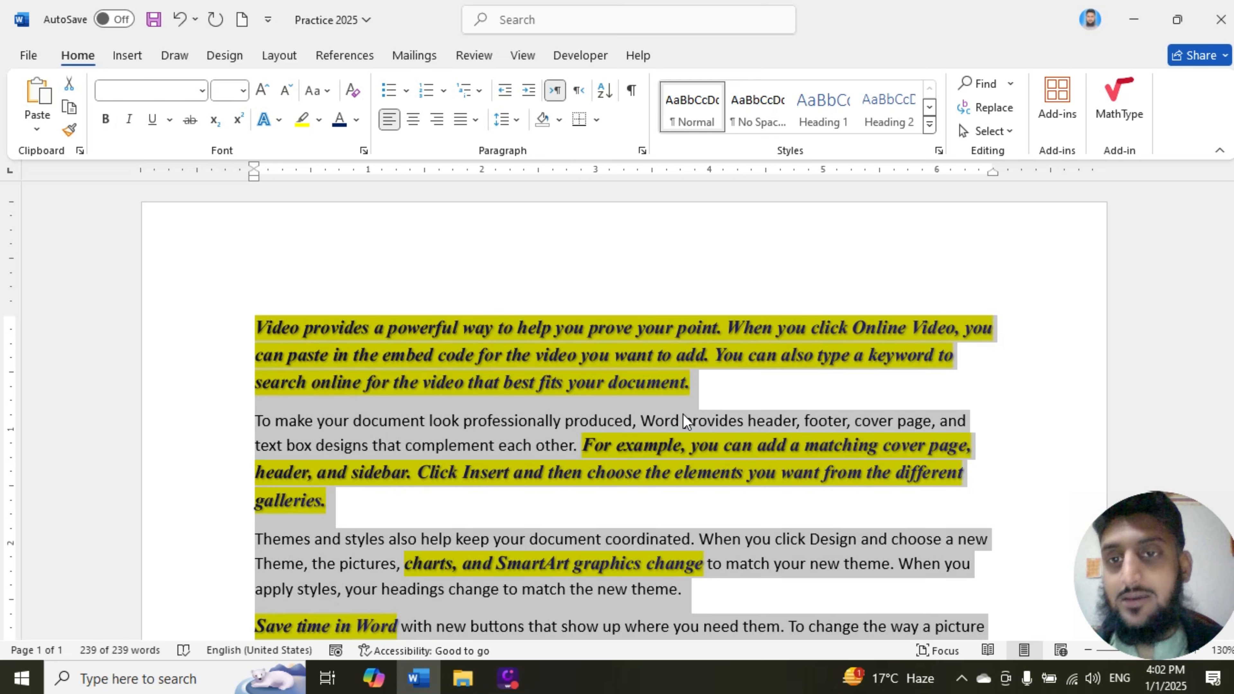
{"action": "left_click", "coordinate": [353, 90]}
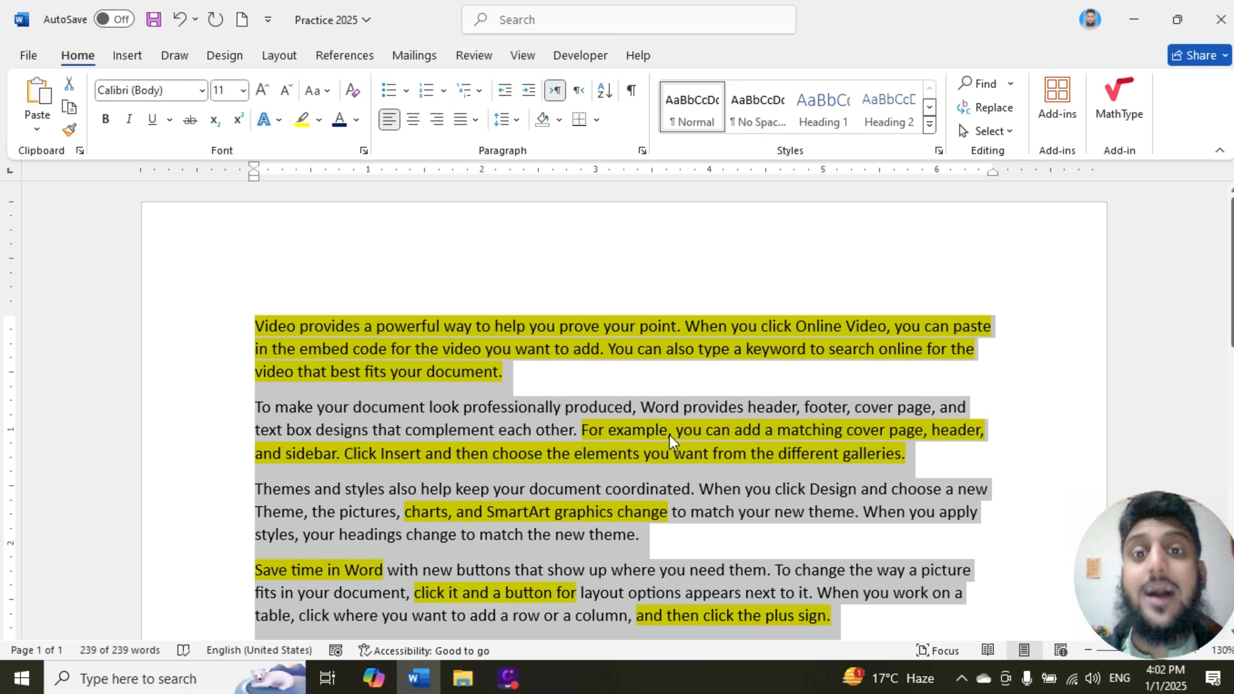
{"action": "left_click", "coordinate": [321, 120]}
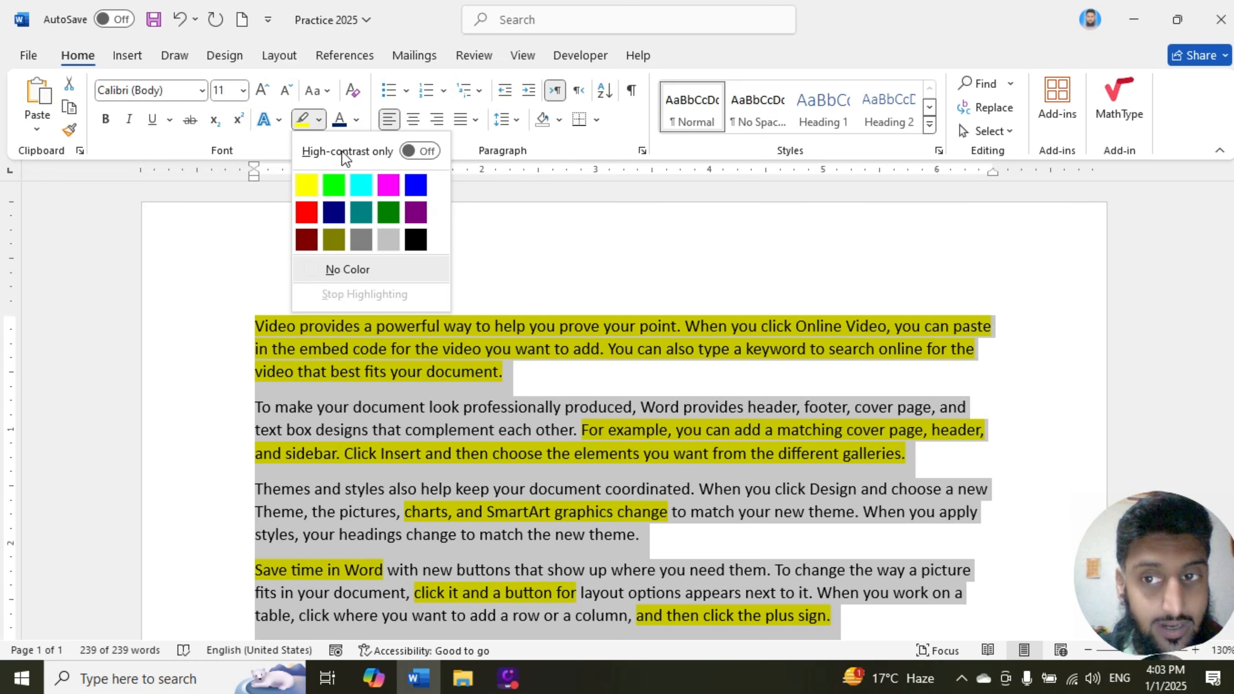
{"action": "left_click", "coordinate": [371, 271]}
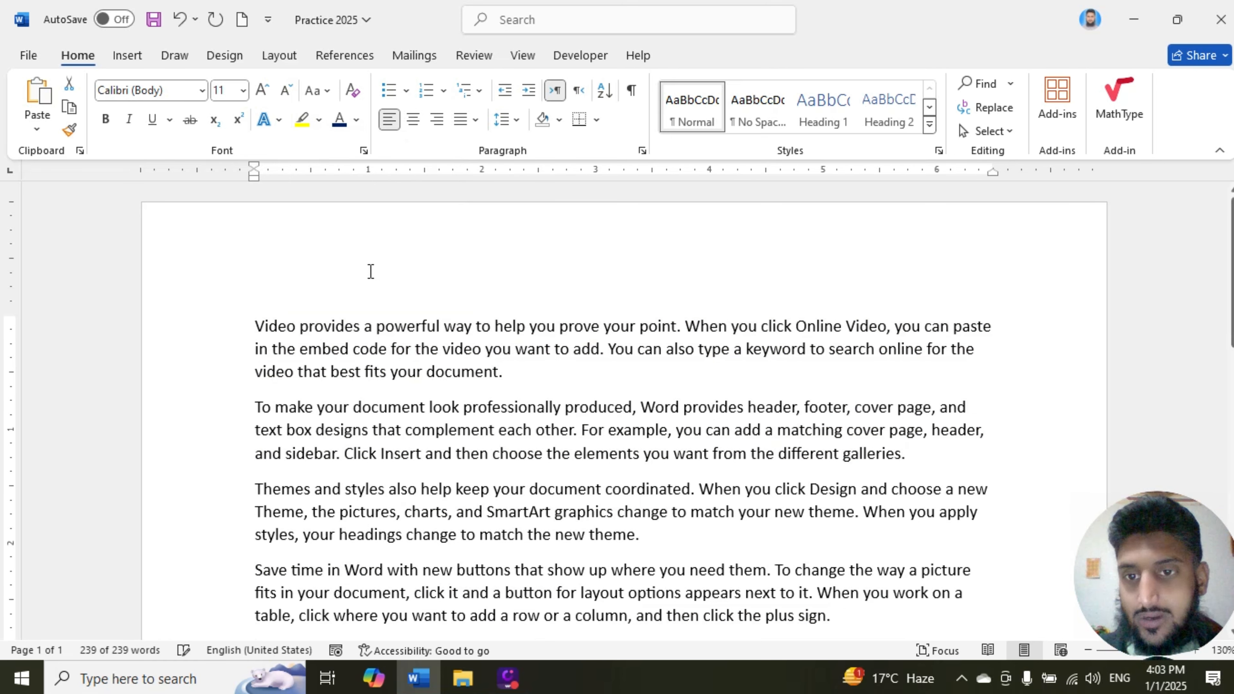
{"action": "left_click_drag", "start_coordinate": [515, 372], "coordinate": [265, 328]}
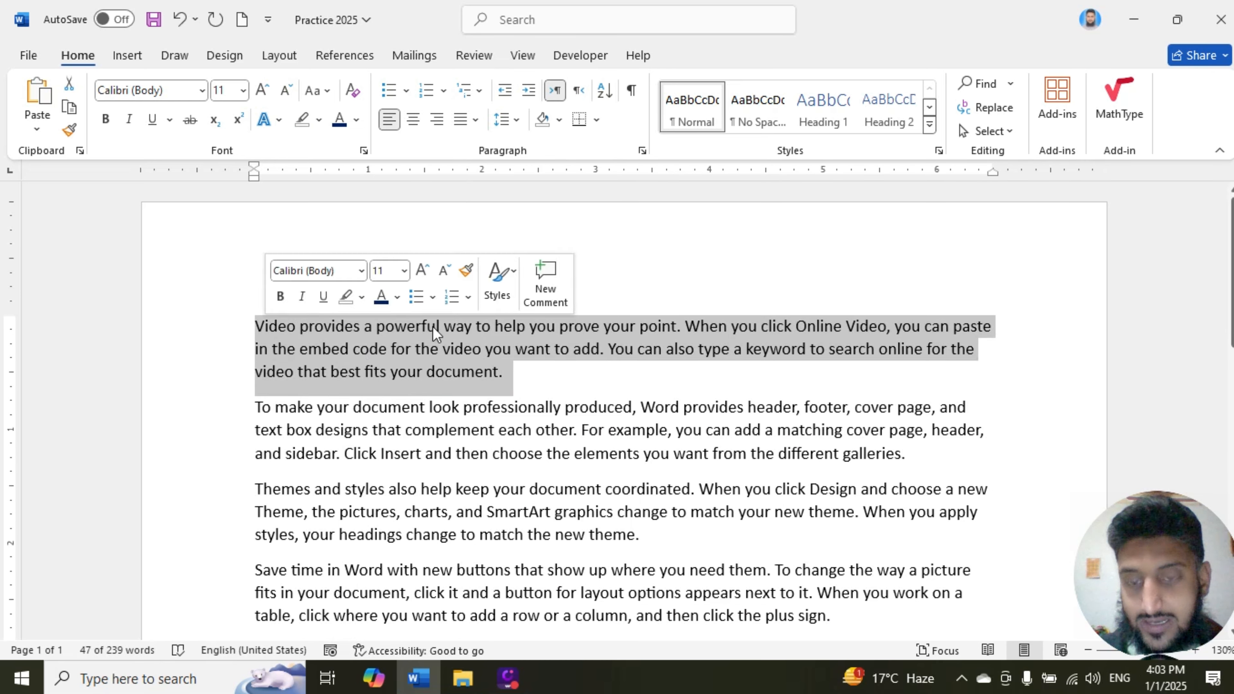
{"action": "left_click", "coordinate": [318, 120]}
{"action": "key", "text": "Escape"}
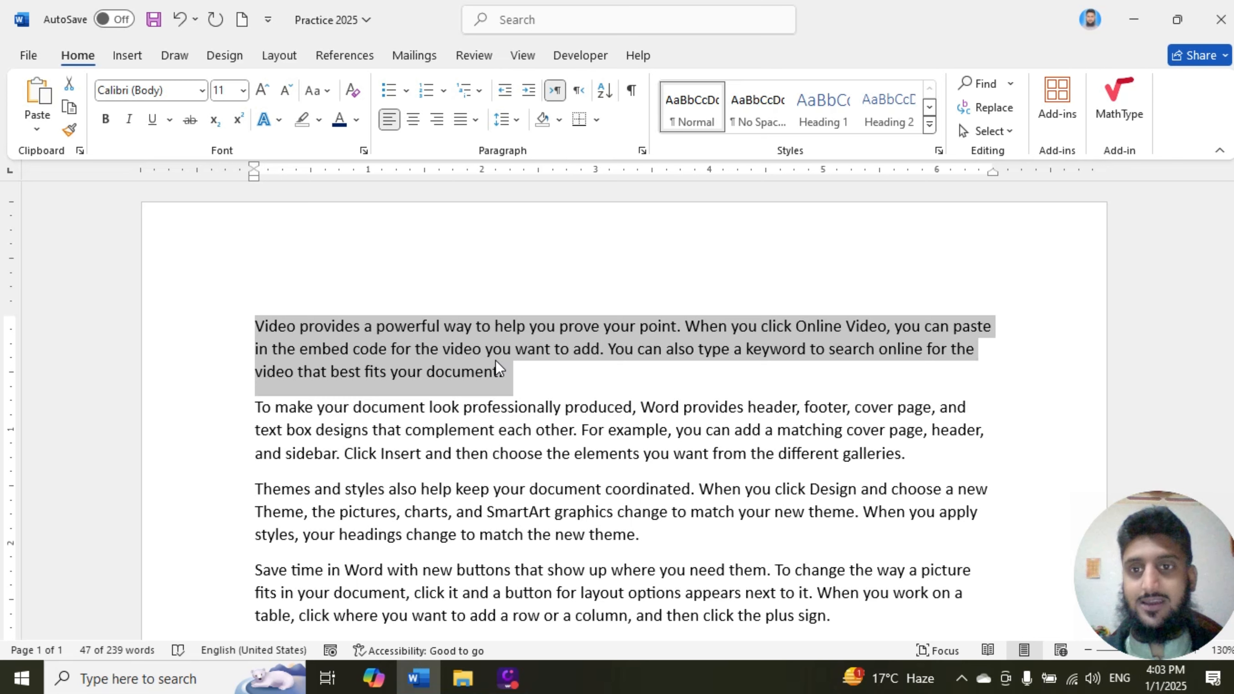
{"action": "left_click", "coordinate": [428, 333]}
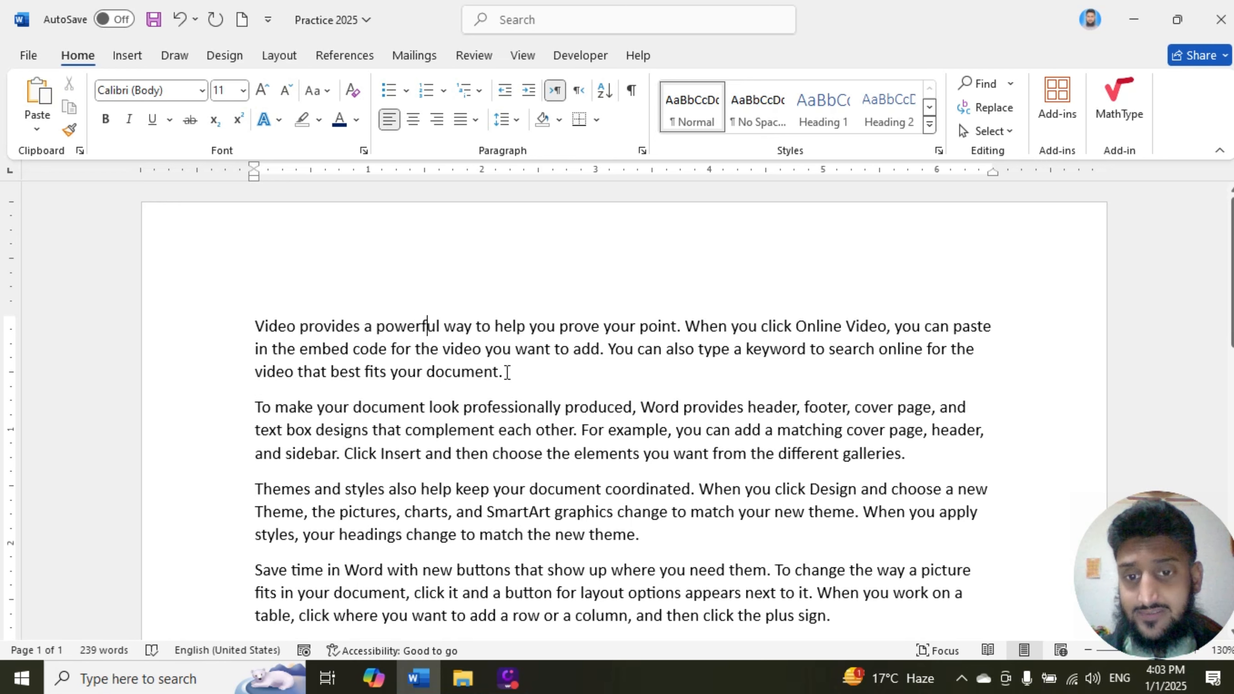
{"action": "scroll", "coordinate": [445, 379], "scroll_direction": "down", "scroll_amount": 2}
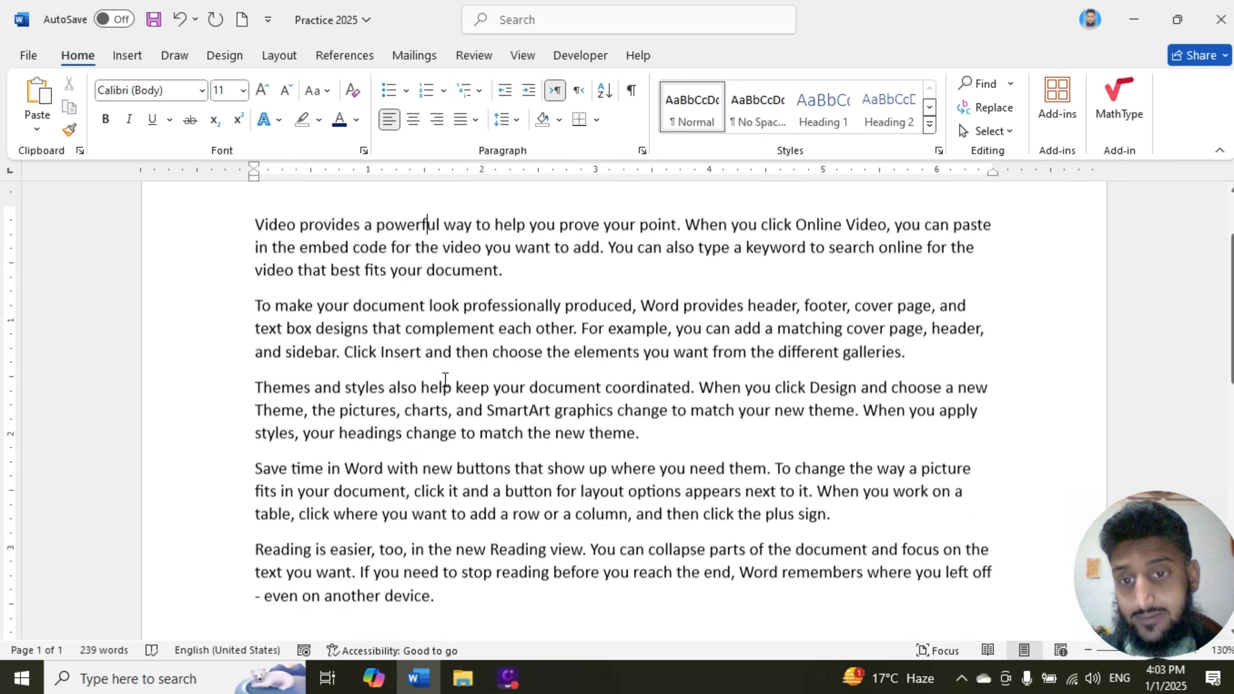
{"action": "scroll", "coordinate": [445, 379], "scroll_direction": "down", "scroll_amount": 2}
{"action": "scroll", "coordinate": [445, 379], "scroll_direction": "up", "scroll_amount": 3}
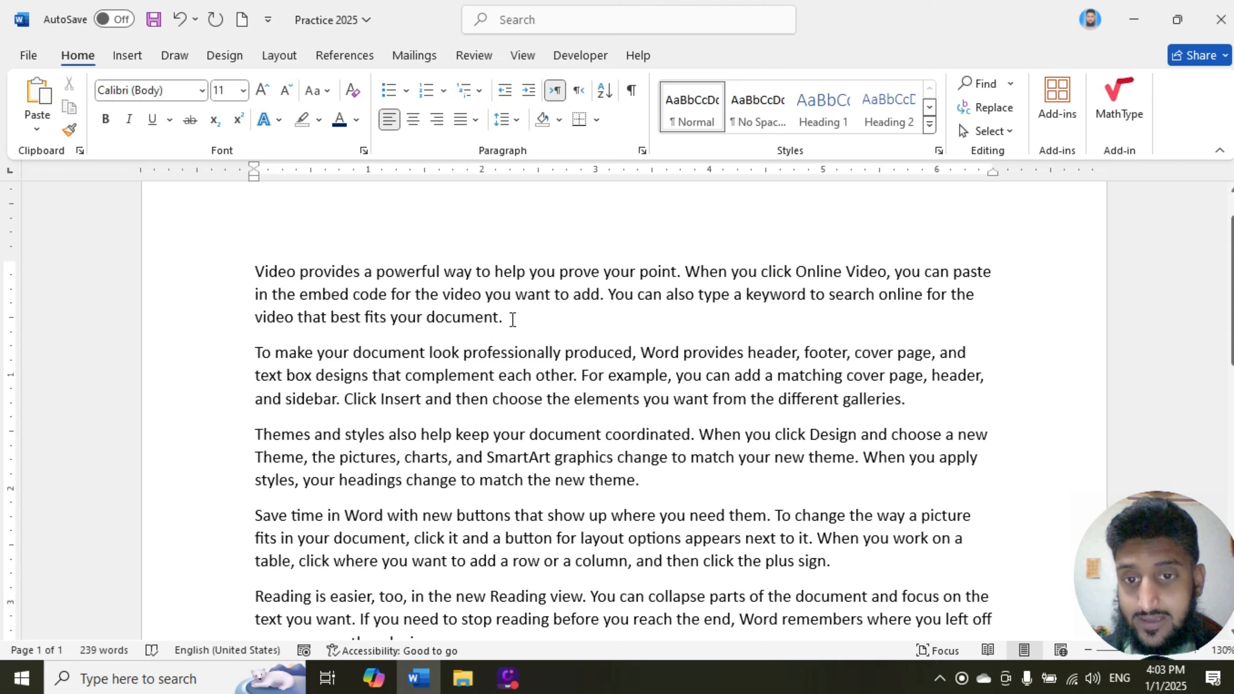
Step: Try Sentence case on the opening paragraph and change its text to lowercase
{"action": "left_click_drag", "start_coordinate": [510, 315], "coordinate": [242, 272]}
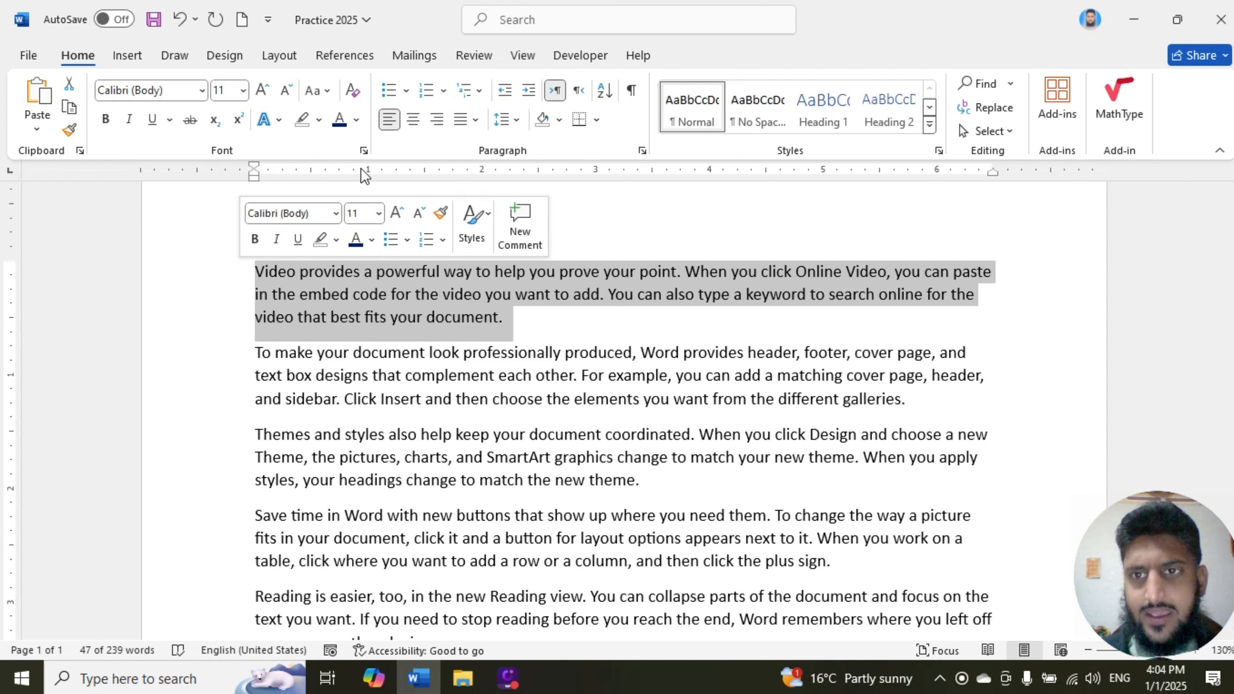
{"action": "left_click", "coordinate": [324, 94]}
{"action": "left_click", "coordinate": [353, 115]}
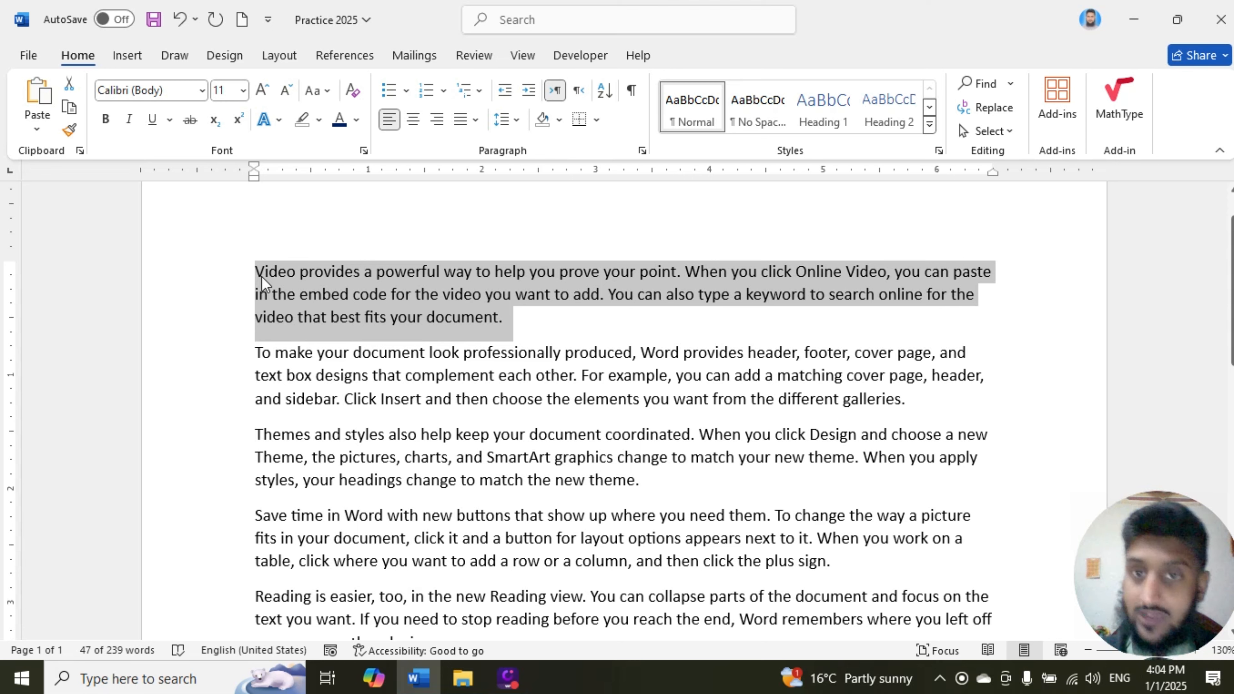
{"action": "left_click", "coordinate": [318, 90]}
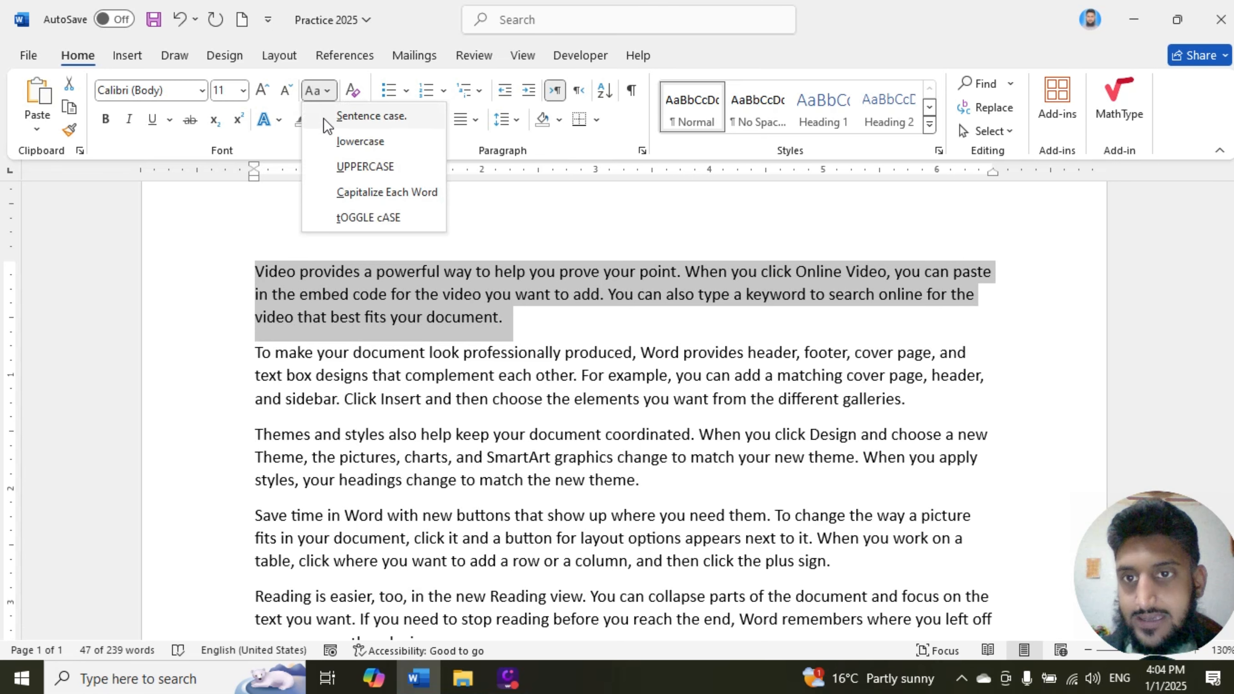
{"action": "left_click", "coordinate": [333, 140]}
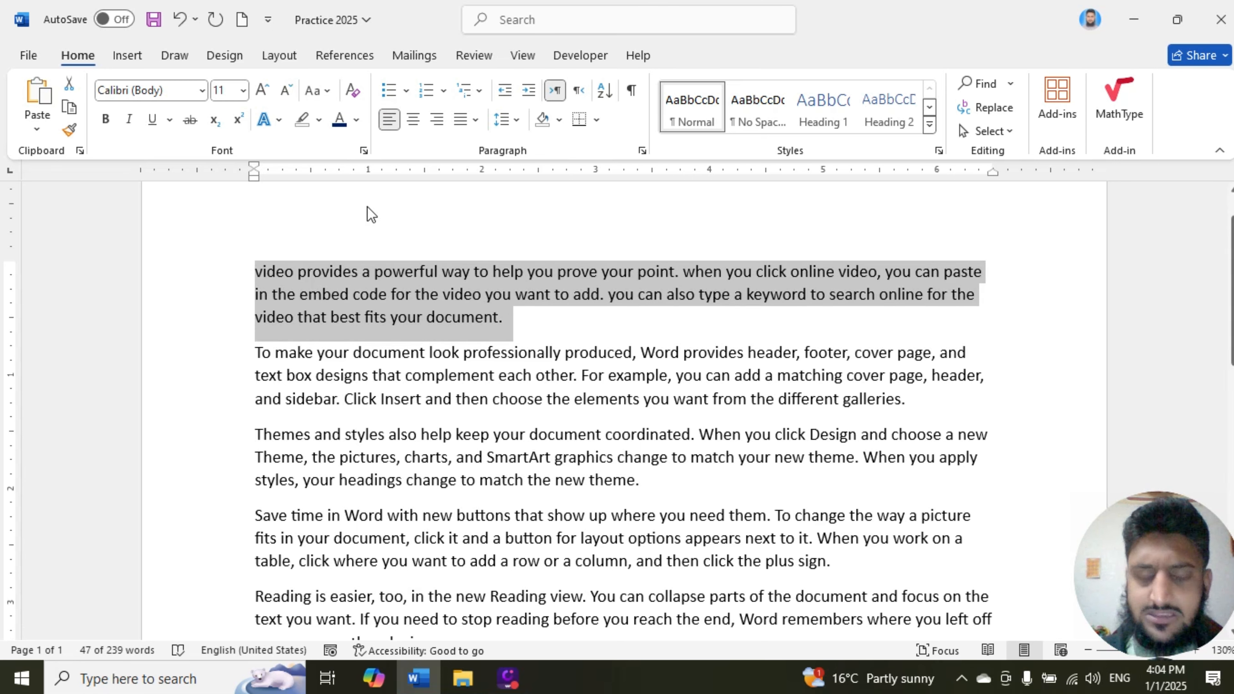
Step: Change the opening paragraph to UPPERCASE, followed by Capitalize Each Word
{"action": "left_click", "coordinate": [321, 93]}
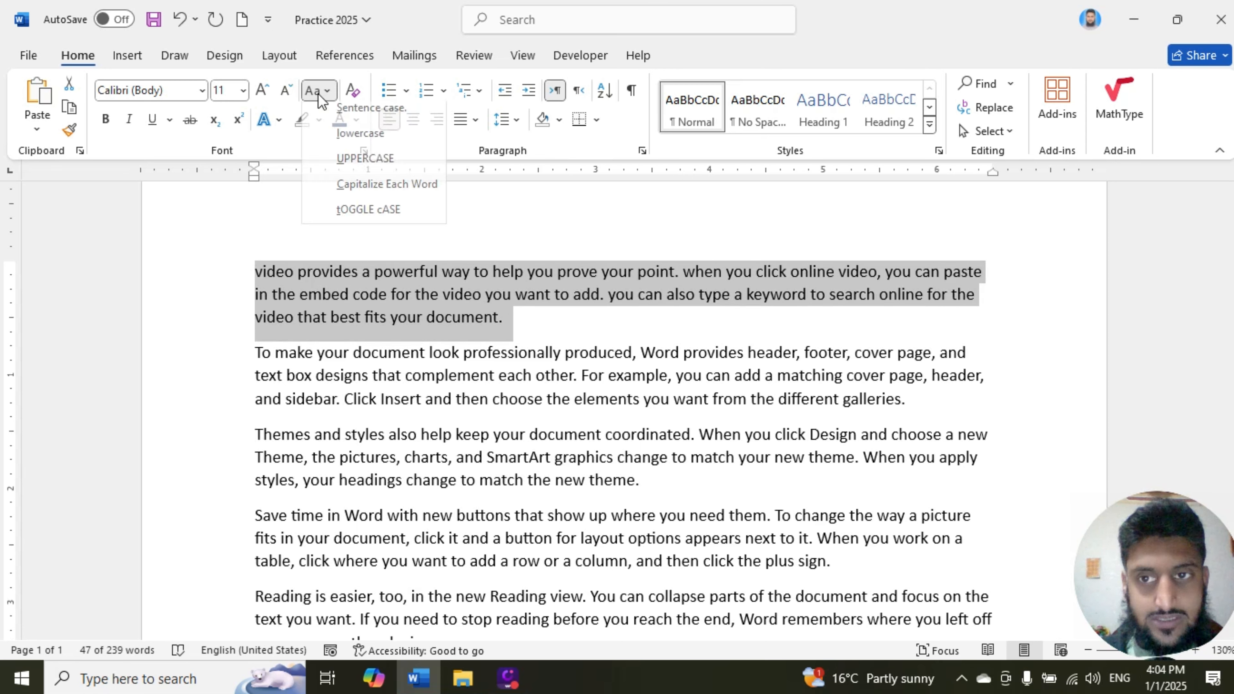
{"action": "left_click", "coordinate": [341, 167]}
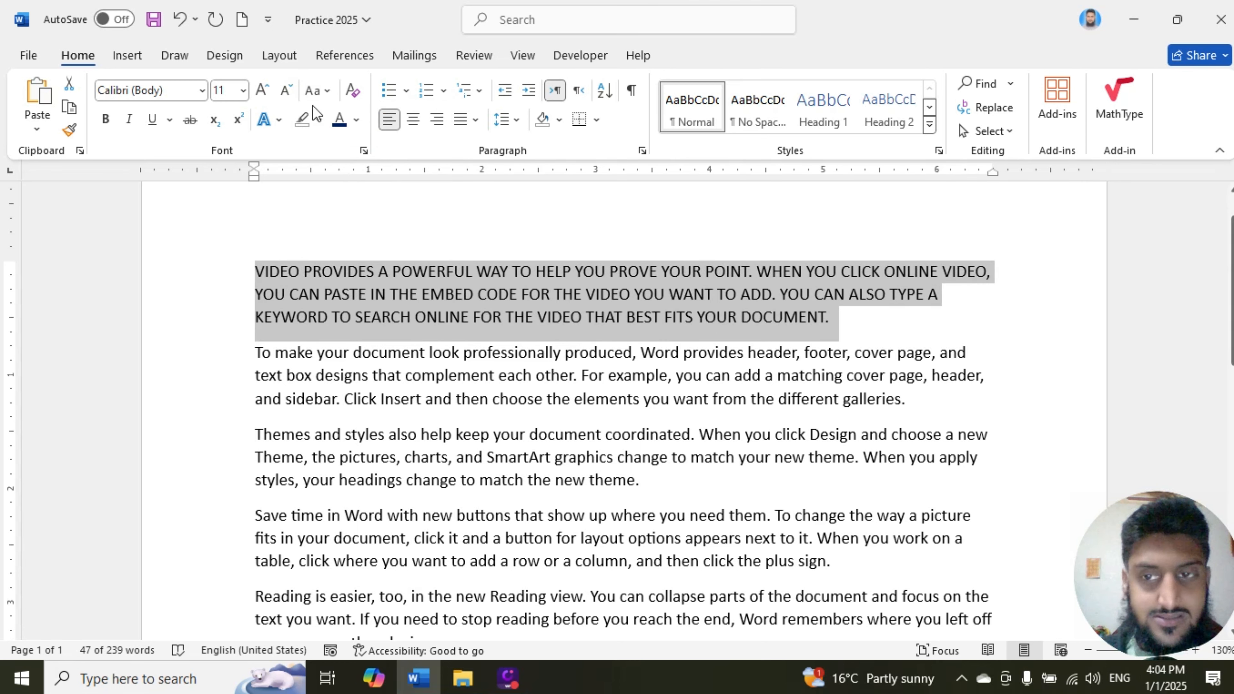
{"action": "left_click", "coordinate": [317, 91]}
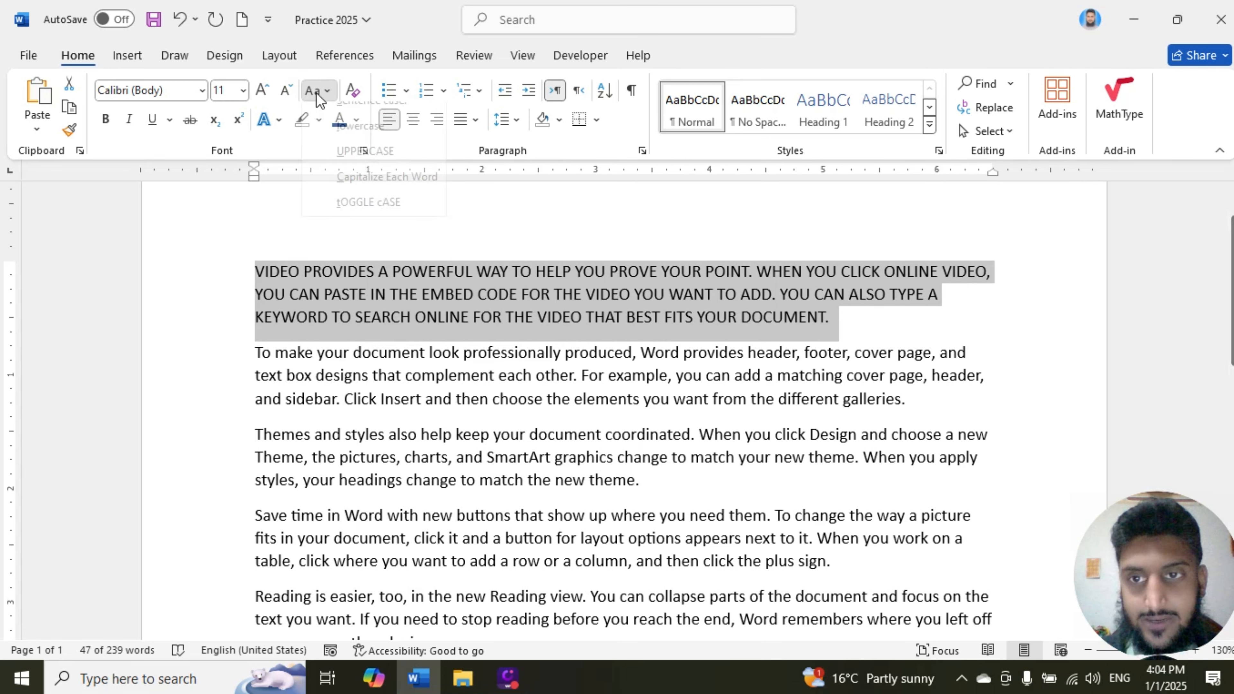
{"action": "left_click", "coordinate": [356, 195]}
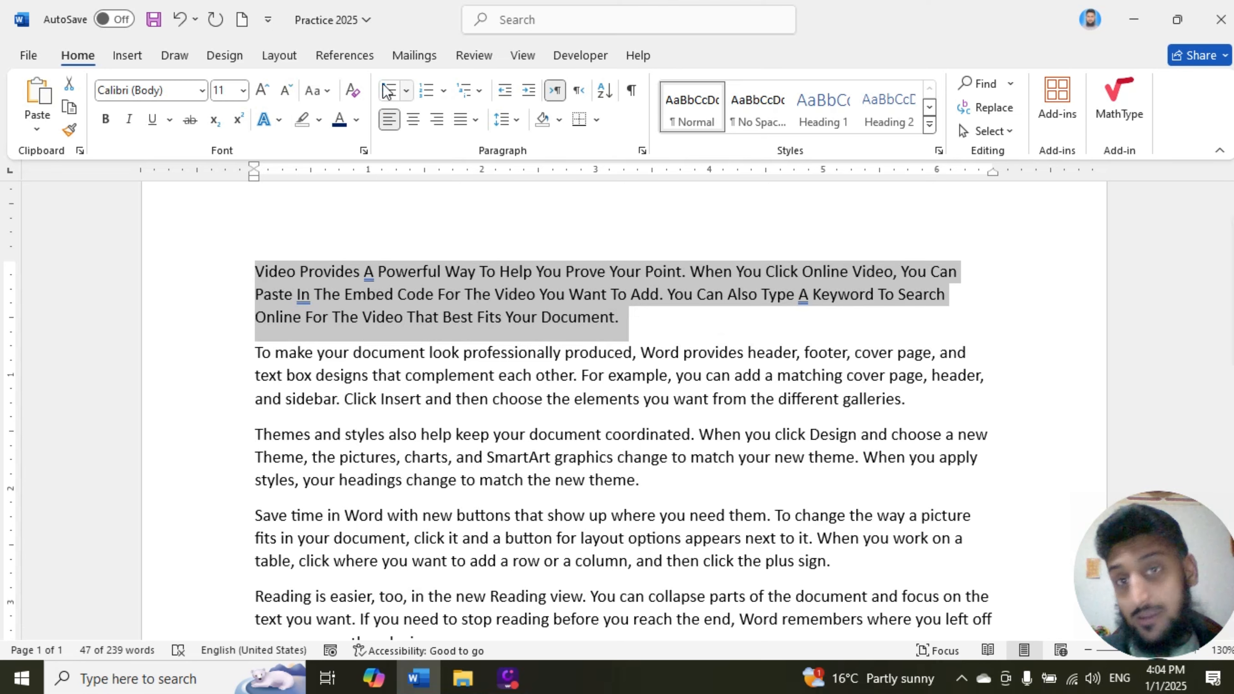
Step: Set the opening paragraph to Sentence case and deselect it
{"action": "left_click", "coordinate": [327, 91]}
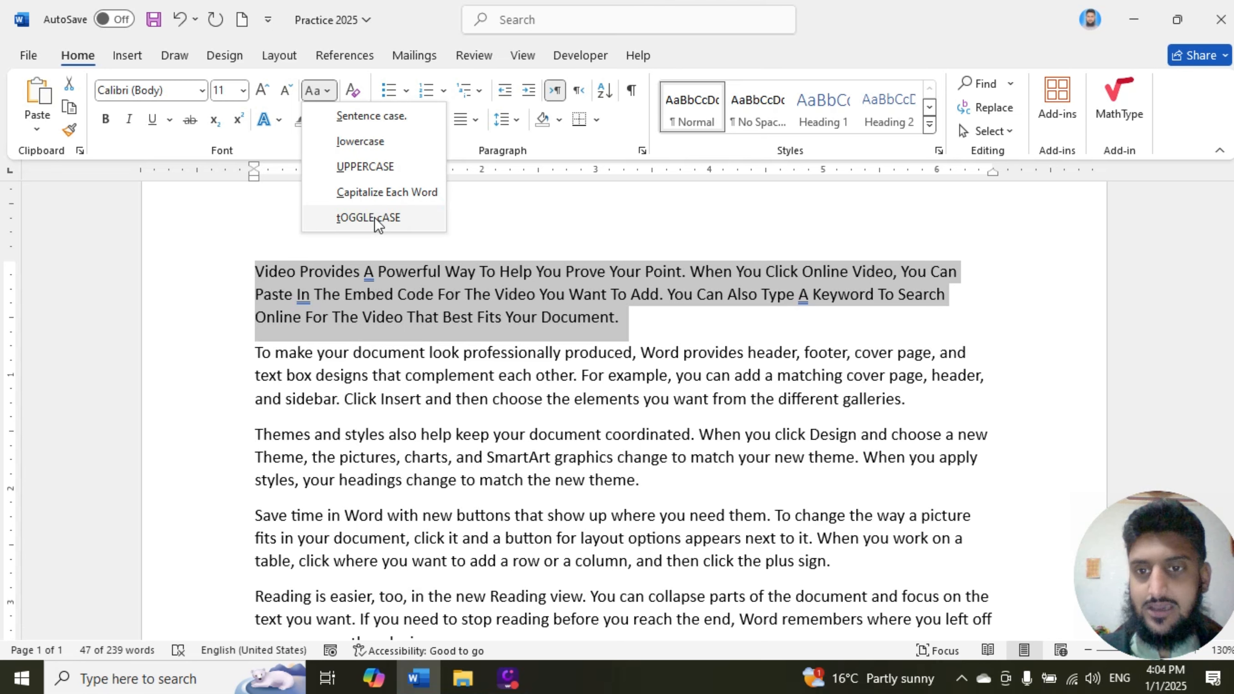
{"action": "left_click", "coordinate": [373, 122]}
{"action": "left_click", "coordinate": [431, 295]}
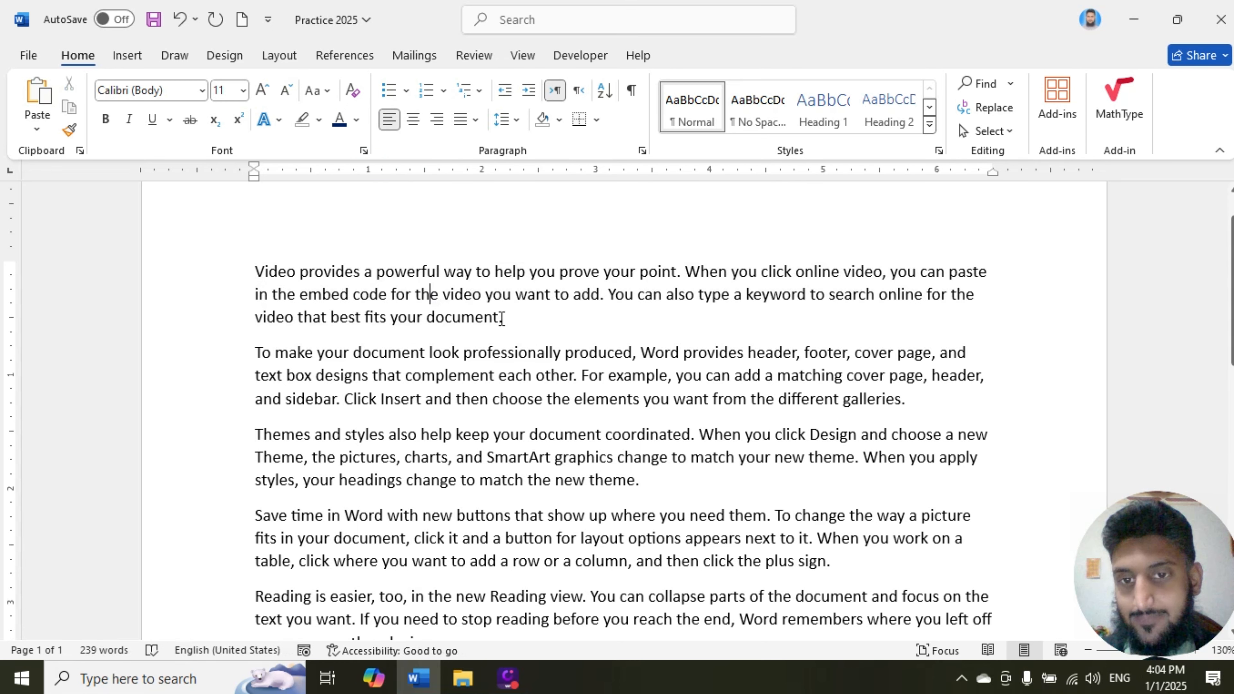
Step: Cycle the opening paragraph's letter case through uppercase and lowercase back to sentence case, and deselect it
{"action": "left_click_drag", "start_coordinate": [505, 319], "coordinate": [262, 278]}
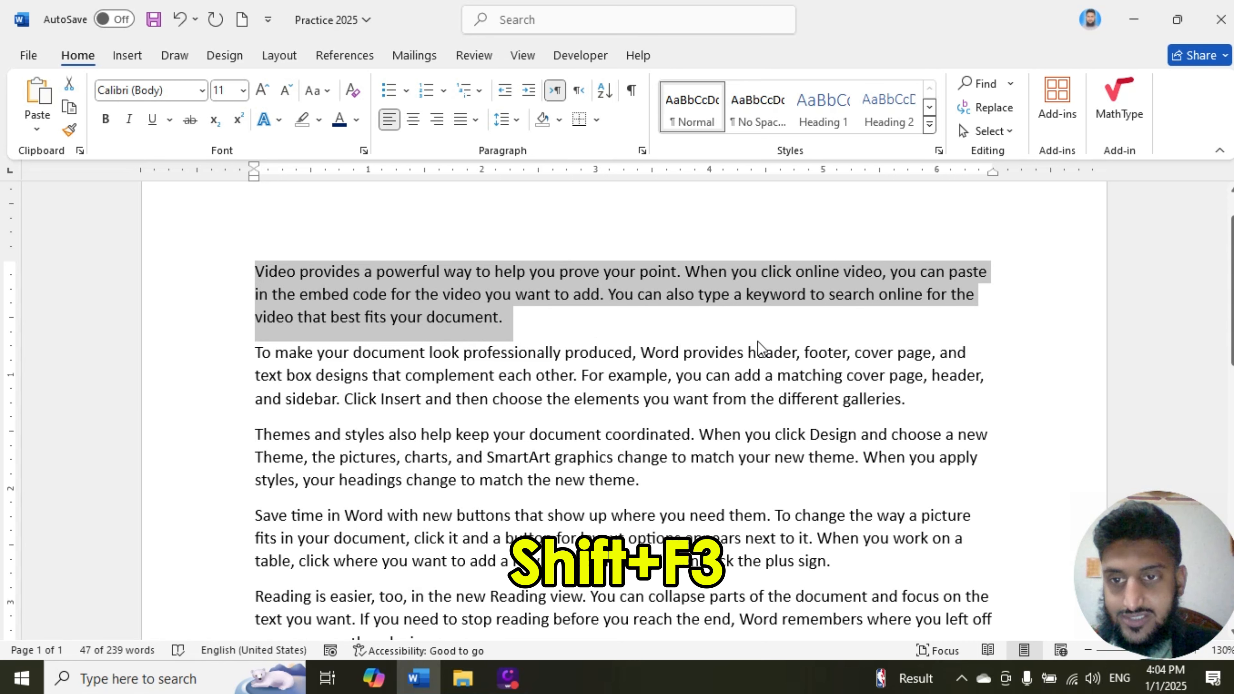
{"action": "key", "text": "shift+F3"}
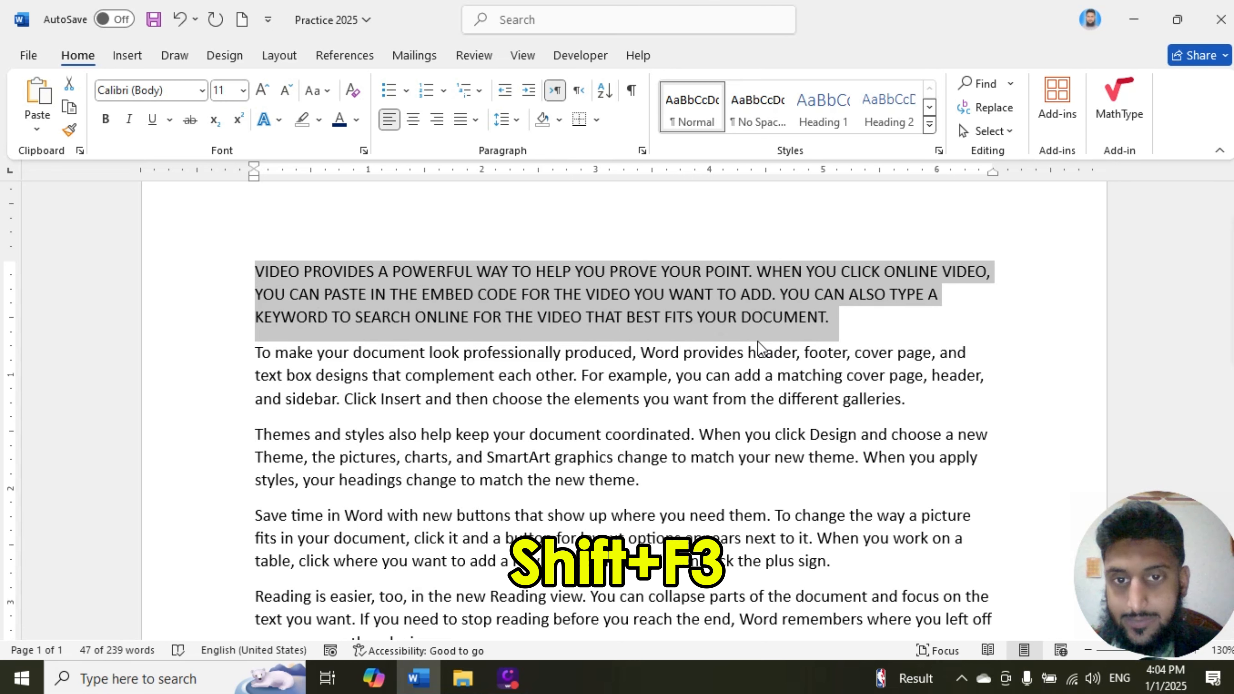
{"action": "key", "text": "shift+F3"}
{"action": "key", "text": "shift+F3"}
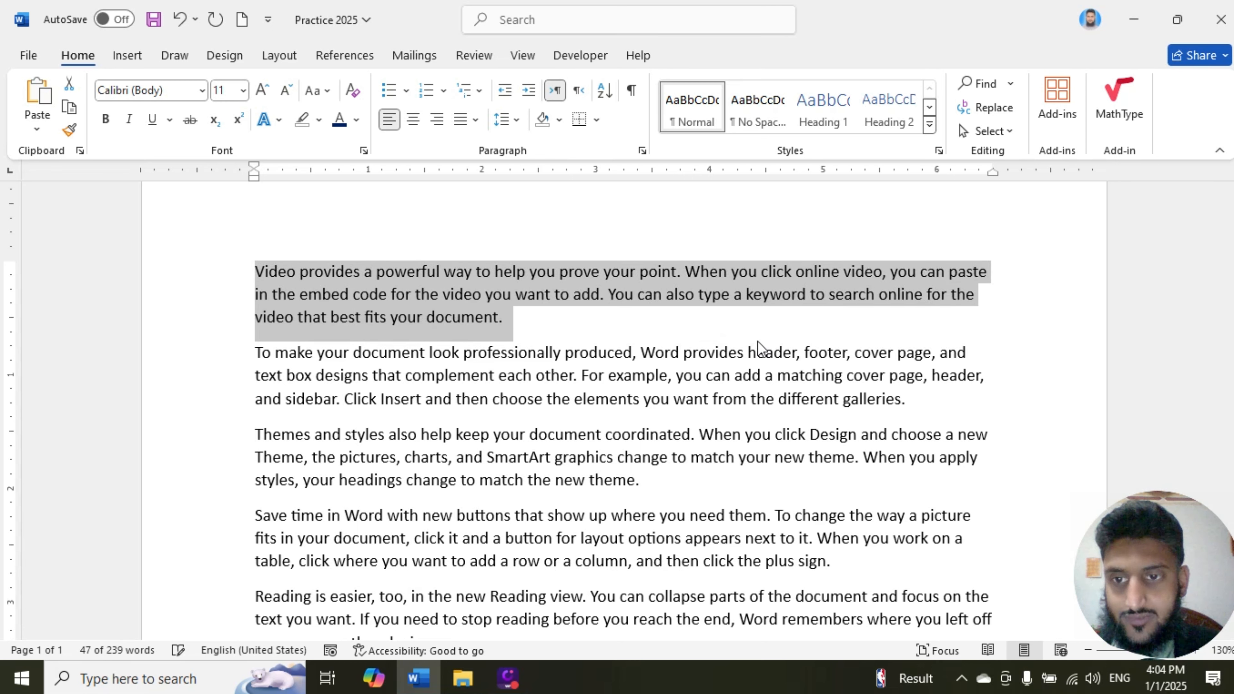
{"action": "left_click", "coordinate": [583, 294]}
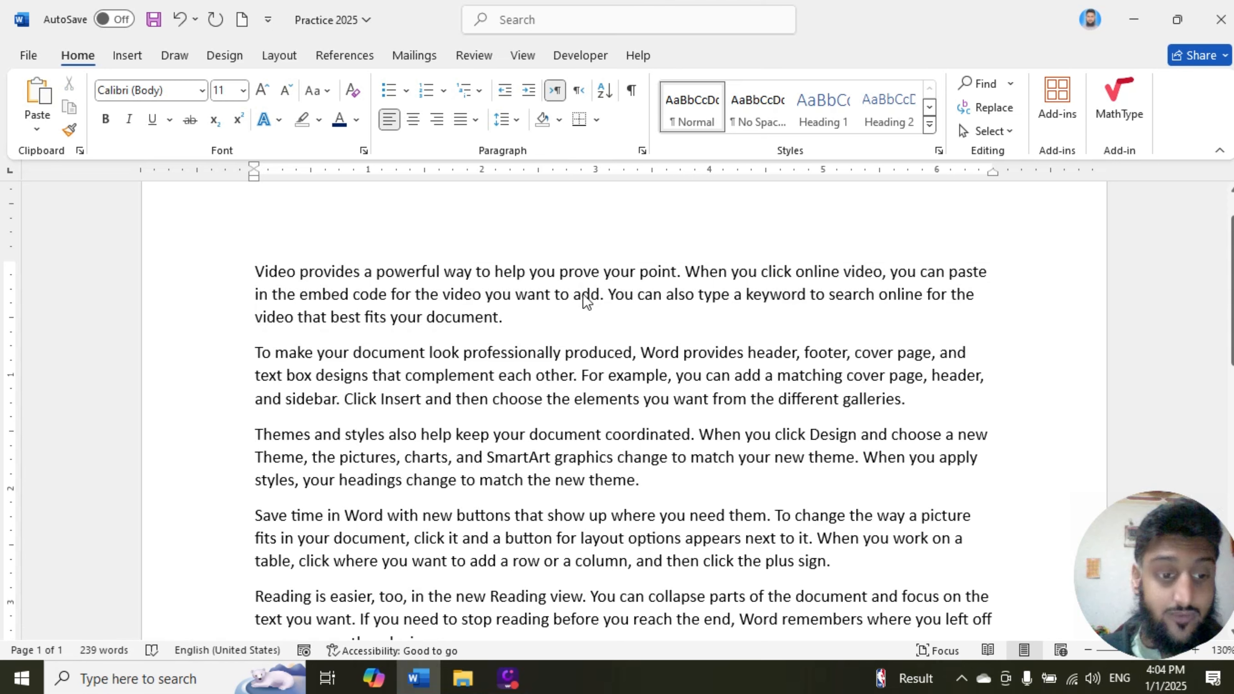